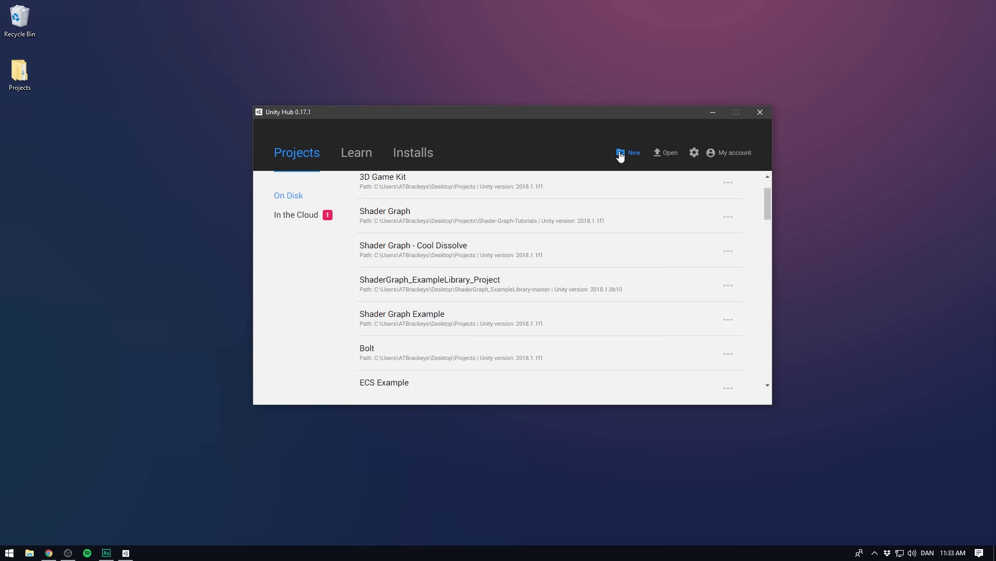
- Start a new project named 2D Game Example on Unity 2018.2.0b7, keeping the default location
{"action": "left_click", "coordinate": [628, 153]}
{"action": "type", "text": "2D Game Example"}
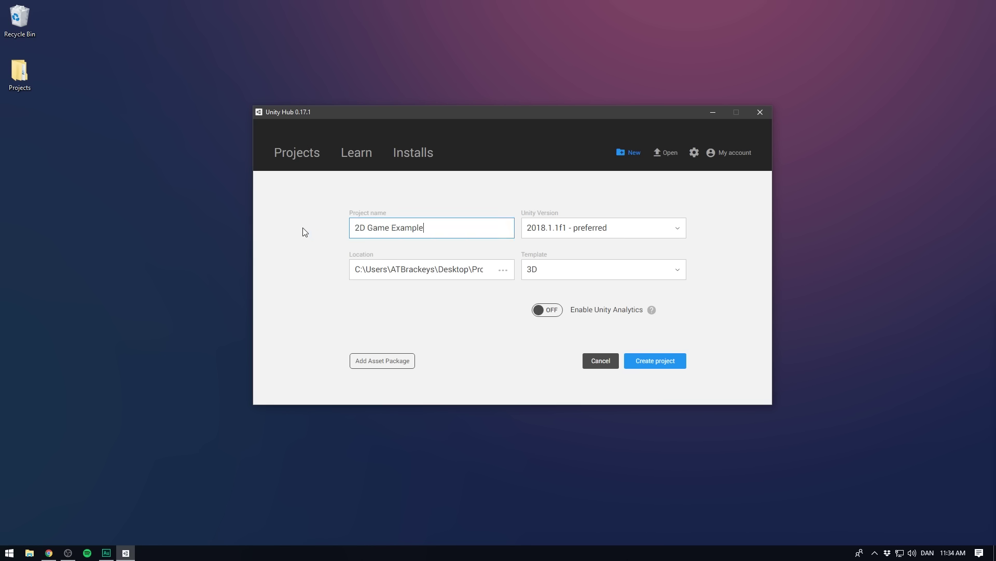
{"action": "left_click", "coordinate": [634, 232]}
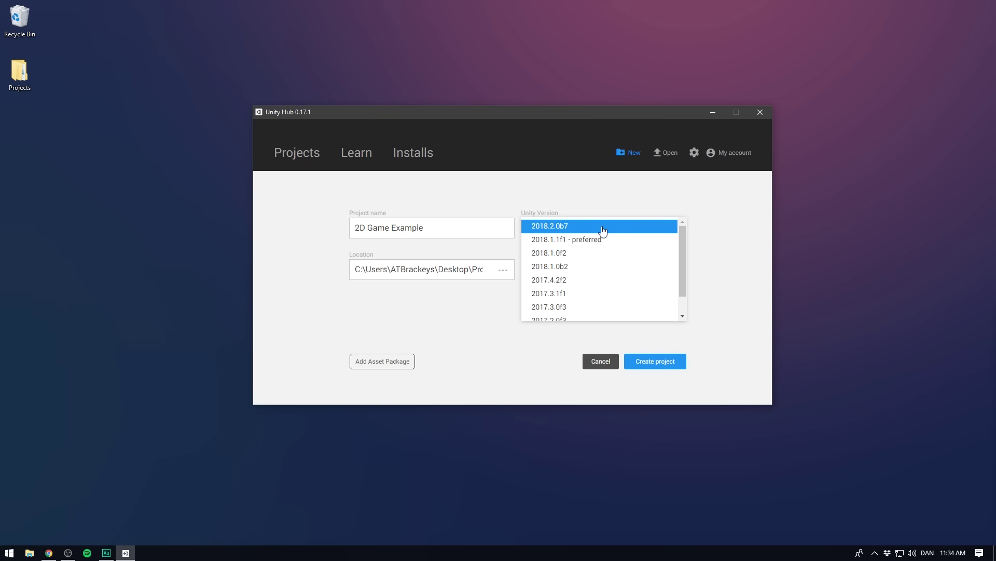
{"action": "left_click", "coordinate": [604, 227]}
{"action": "left_click", "coordinate": [504, 269]}
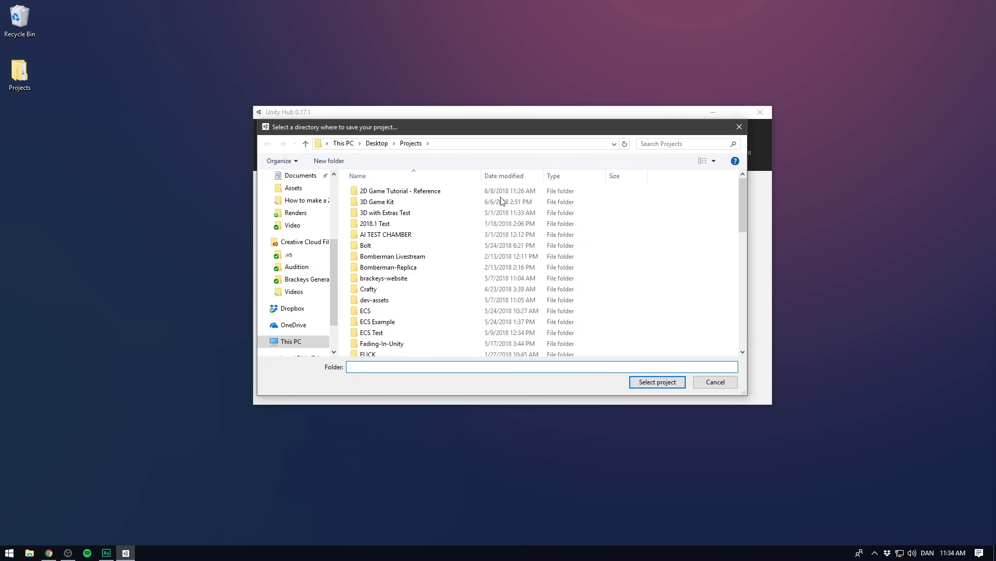
{"action": "left_click", "coordinate": [658, 382]}
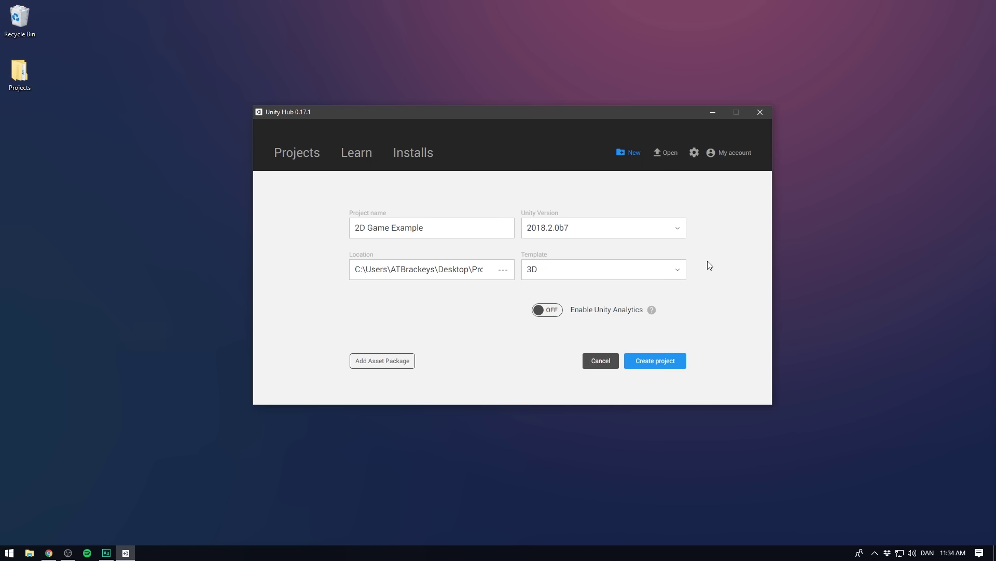
- Choose the 2D template and create the project, launching the editor
{"action": "left_click", "coordinate": [634, 271]}
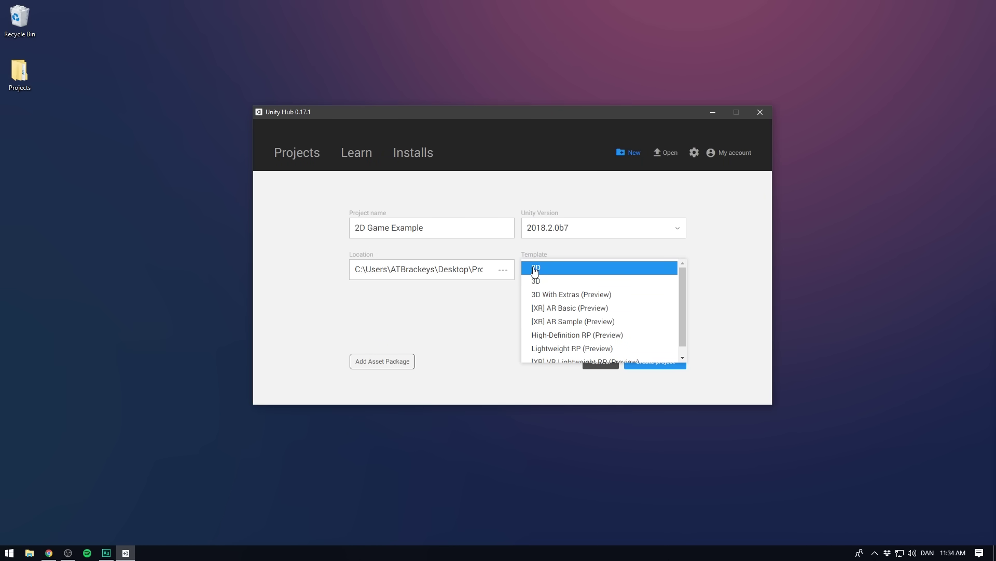
{"action": "left_click", "coordinate": [563, 270]}
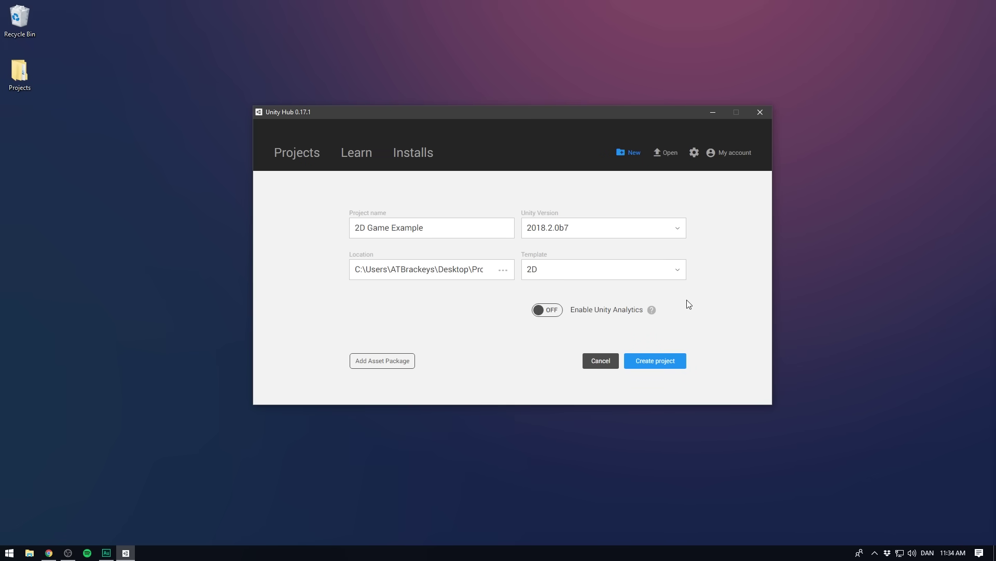
{"action": "left_click", "coordinate": [664, 363]}
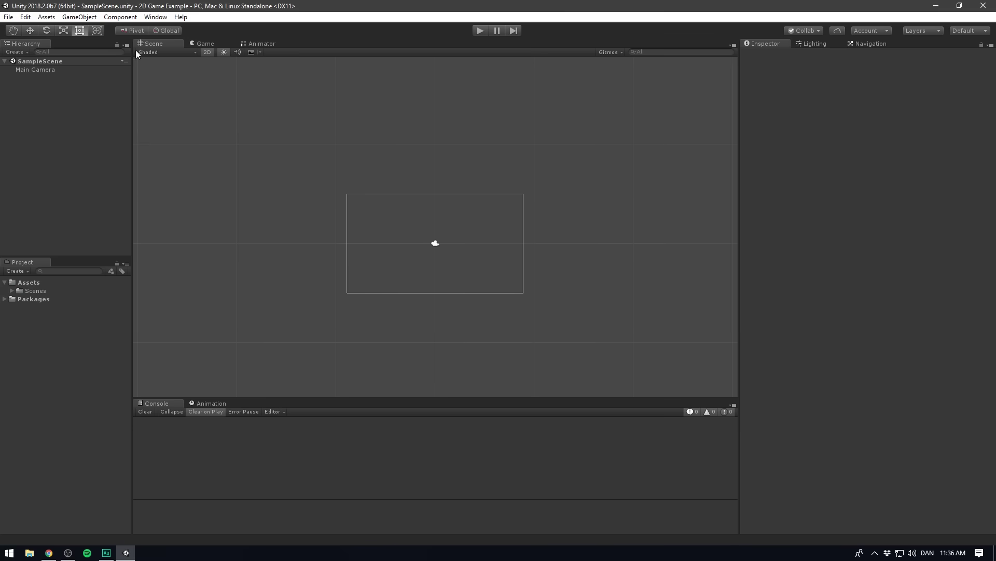
- Select the Main Camera and bring up the Window menu for the Asset Store
{"action": "left_click", "coordinate": [36, 69]}
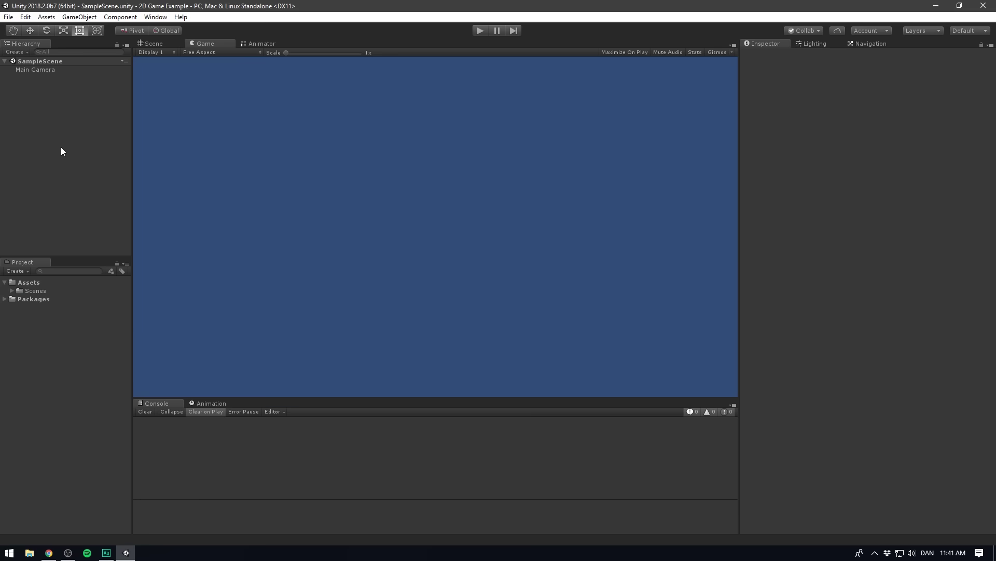
{"action": "left_click", "coordinate": [153, 17]}
{"action": "mouse_move", "coordinate": [169, 100]}
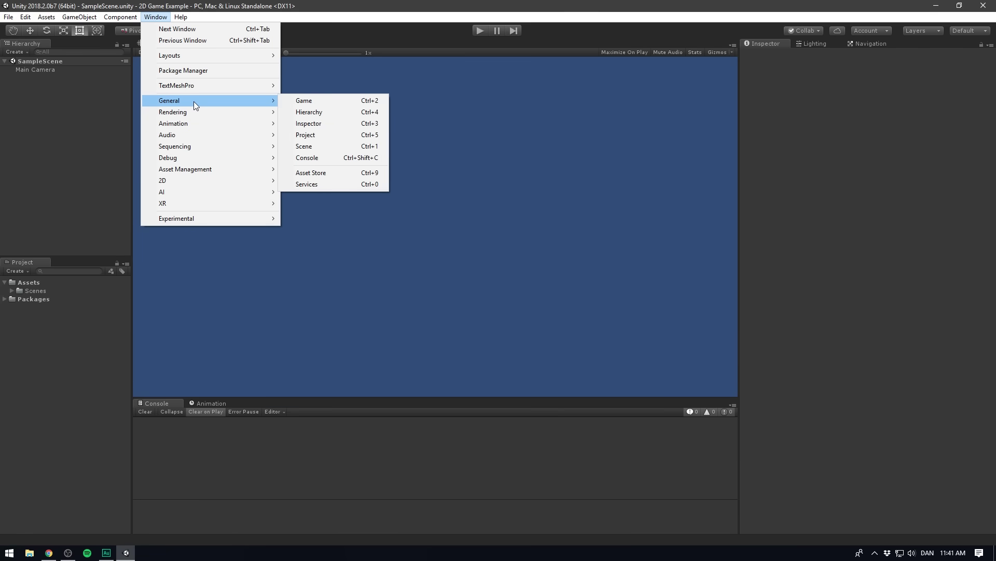
- Search the Asset Store for 'free platform game' and start importing Free Platform Game Assets
{"action": "left_click", "coordinate": [333, 174]}
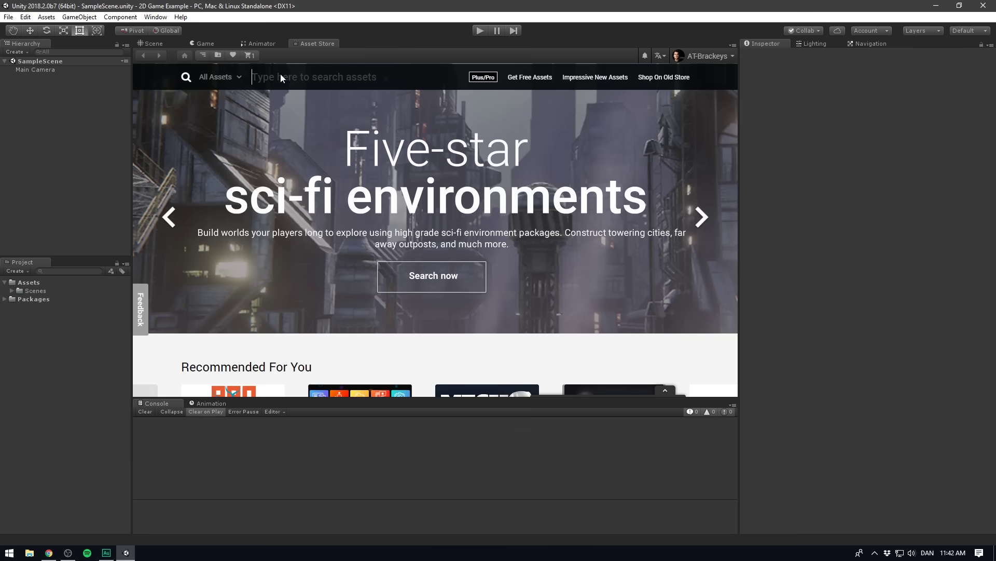
{"action": "left_click", "coordinate": [280, 77]}
{"action": "type", "text": "free "}
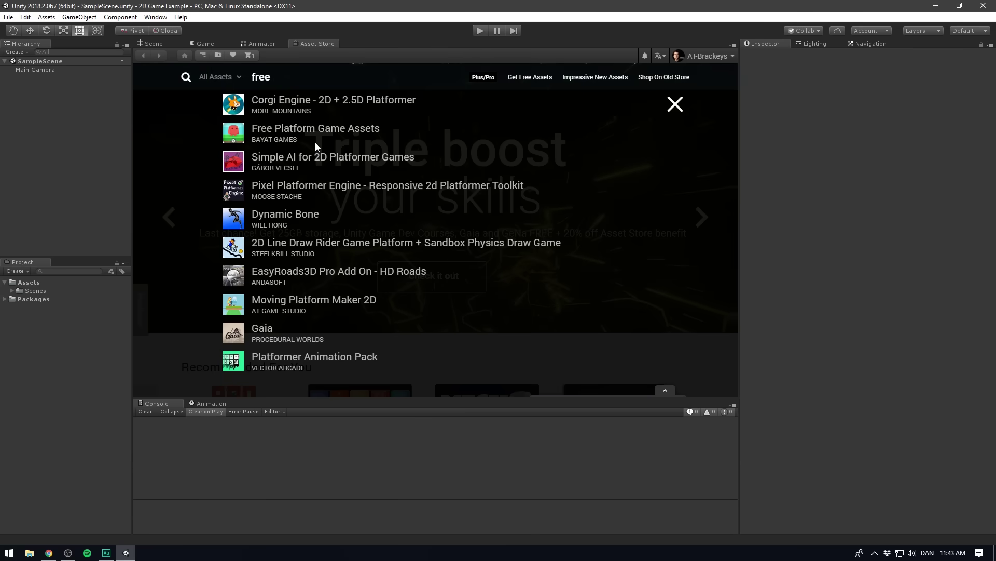
{"action": "type", "text": "platform game"}
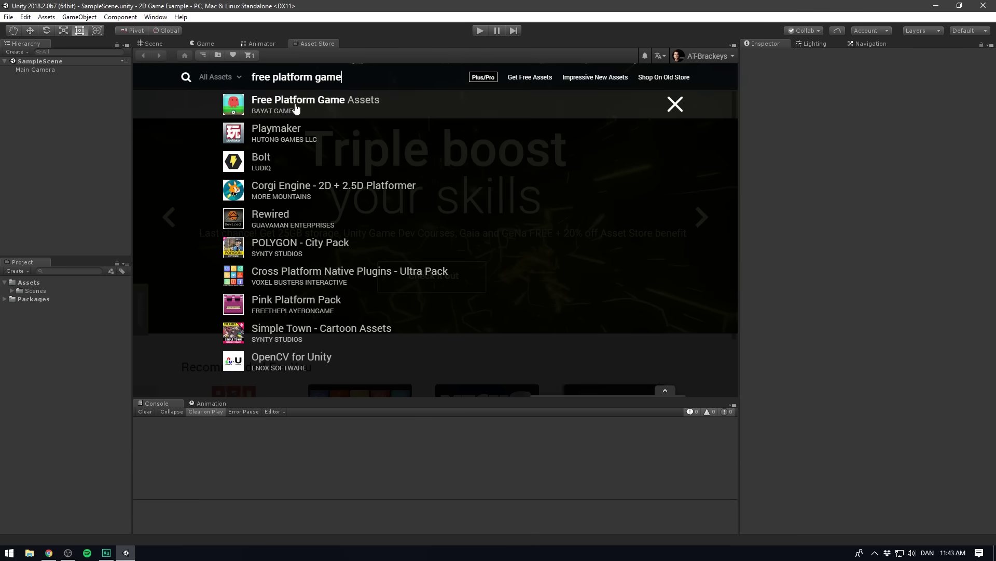
{"action": "left_click", "coordinate": [336, 106]}
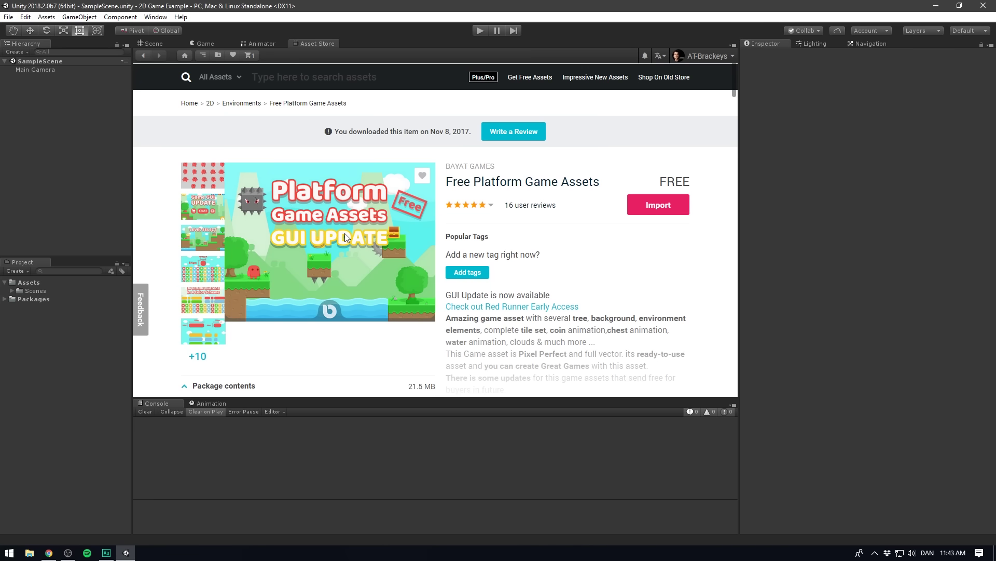
{"action": "left_click", "coordinate": [671, 209]}
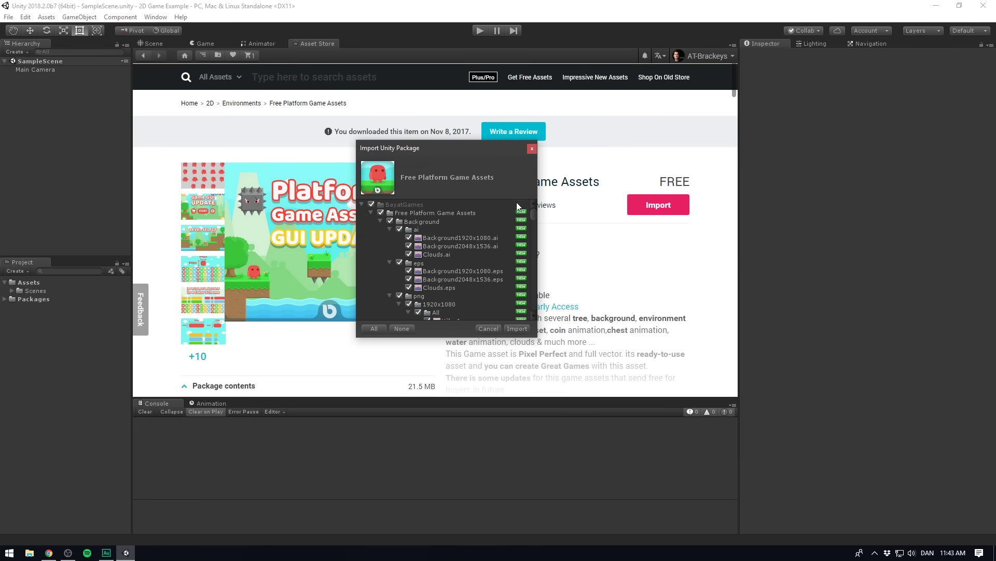
{"action": "mouse_move", "coordinate": [533, 210]}
{"action": "left_mouse_down"}
{"action": "mouse_move", "coordinate": [529, 276]}
{"action": "mouse_move", "coordinate": [526, 199]}
{"action": "left_mouse_up"}
- Review the package contents and import them, adding the BayatGames folder to Assets
{"action": "left_click", "coordinate": [381, 221]}
{"action": "left_click", "coordinate": [381, 228]}
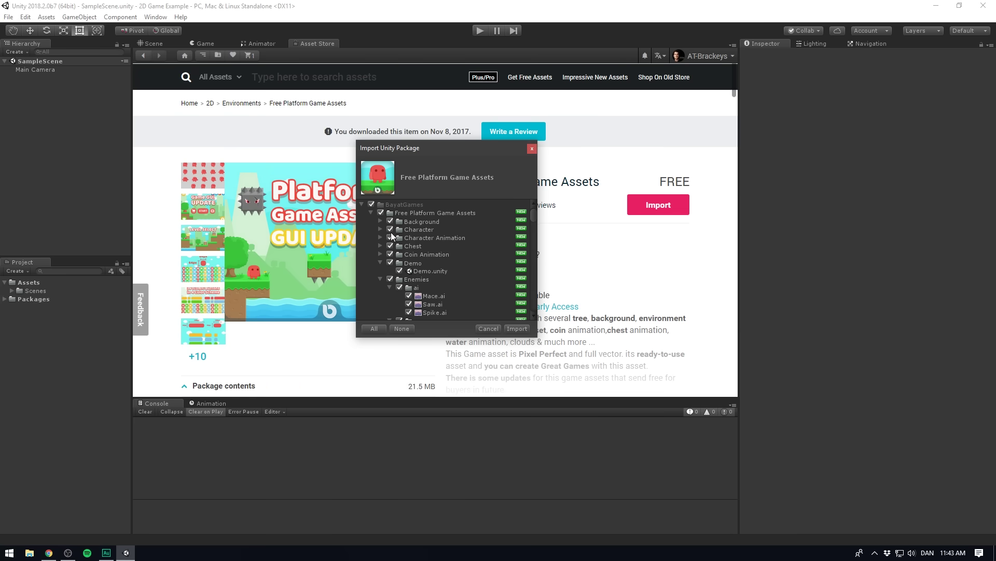
{"action": "left_click", "coordinate": [412, 229]}
{"action": "left_click", "coordinate": [413, 229]}
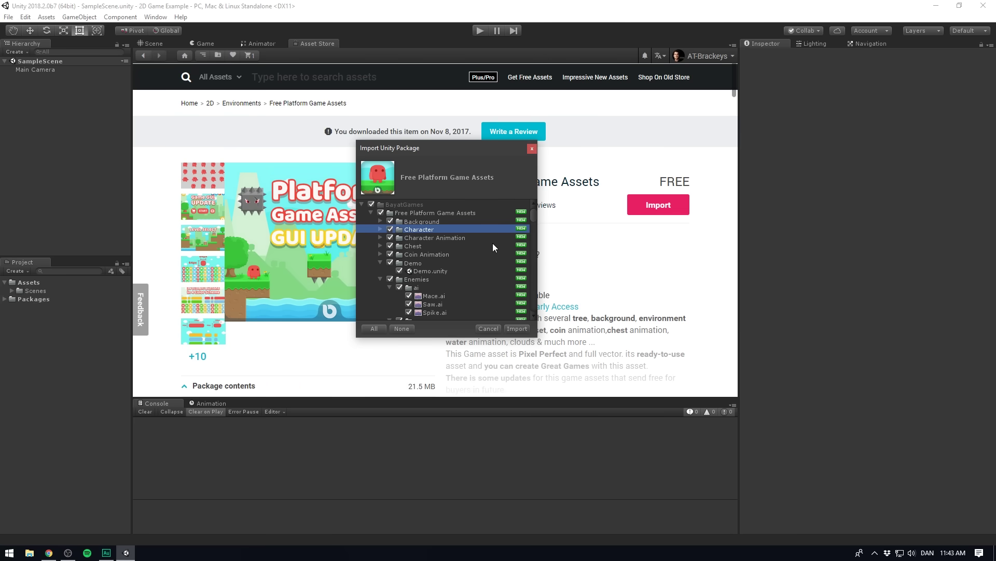
{"action": "left_click", "coordinate": [522, 330]}
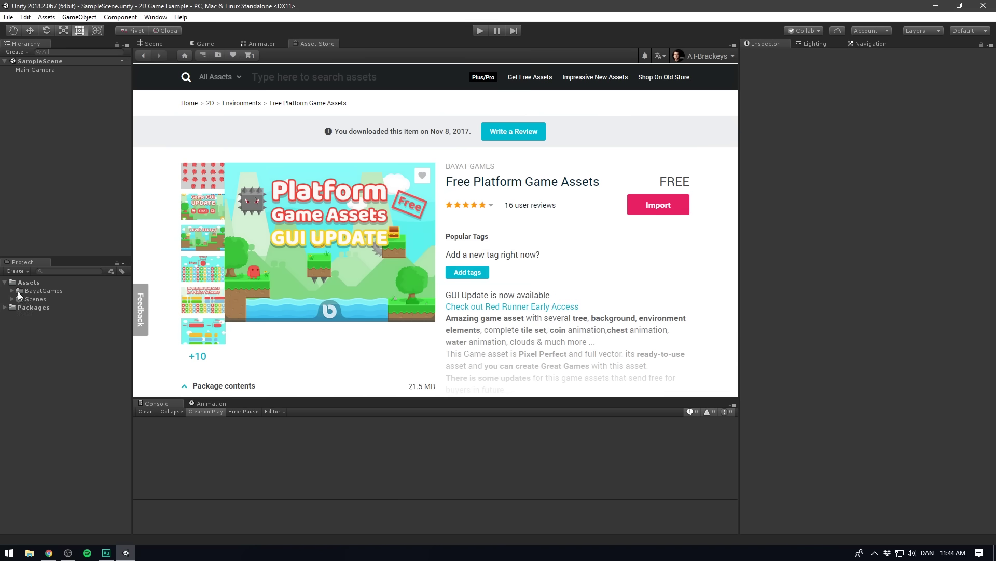
{"action": "left_click", "coordinate": [19, 291]}
{"action": "left_click", "coordinate": [26, 299]}
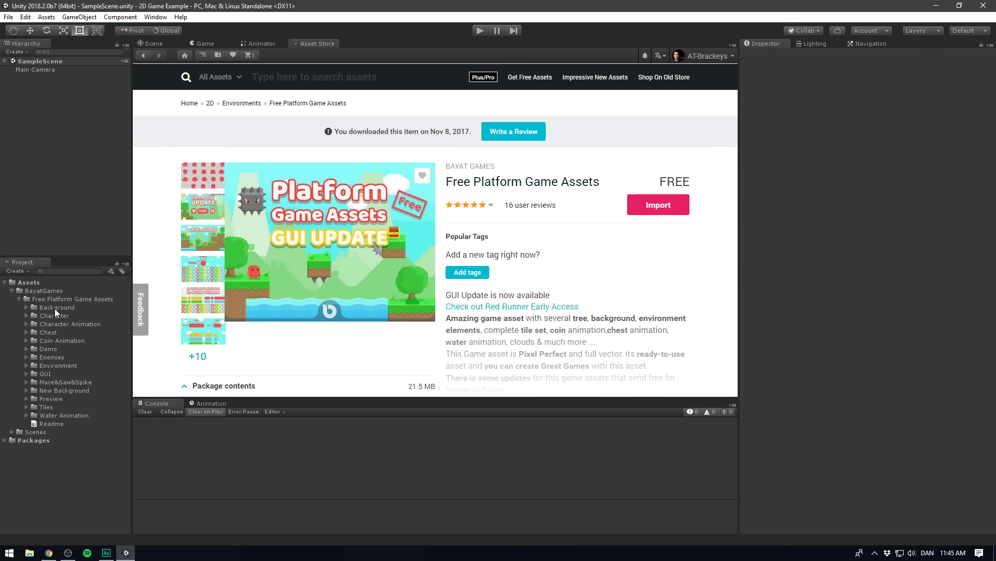
{"action": "left_click", "coordinate": [27, 349]}
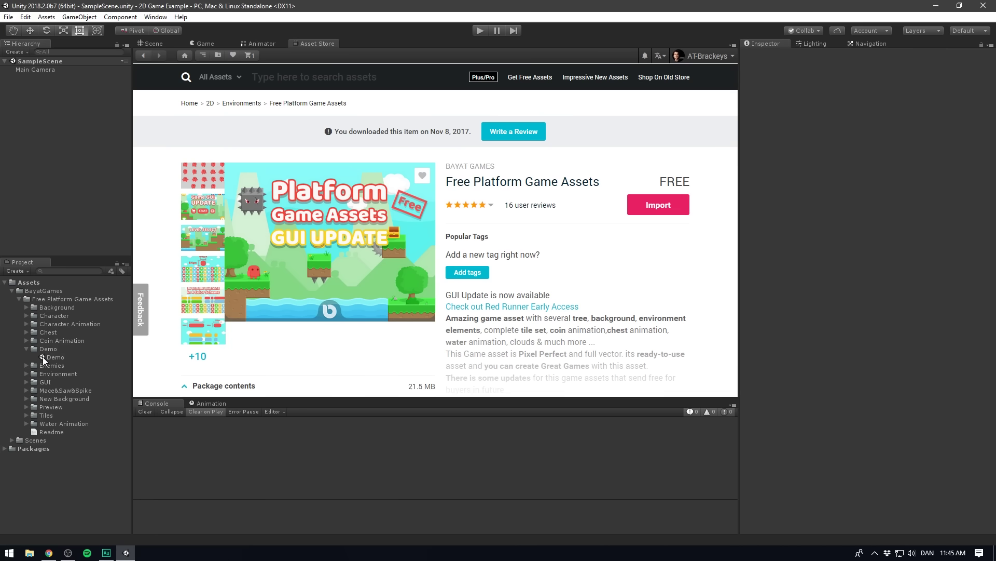
{"action": "double_click", "coordinate": [48, 357]}
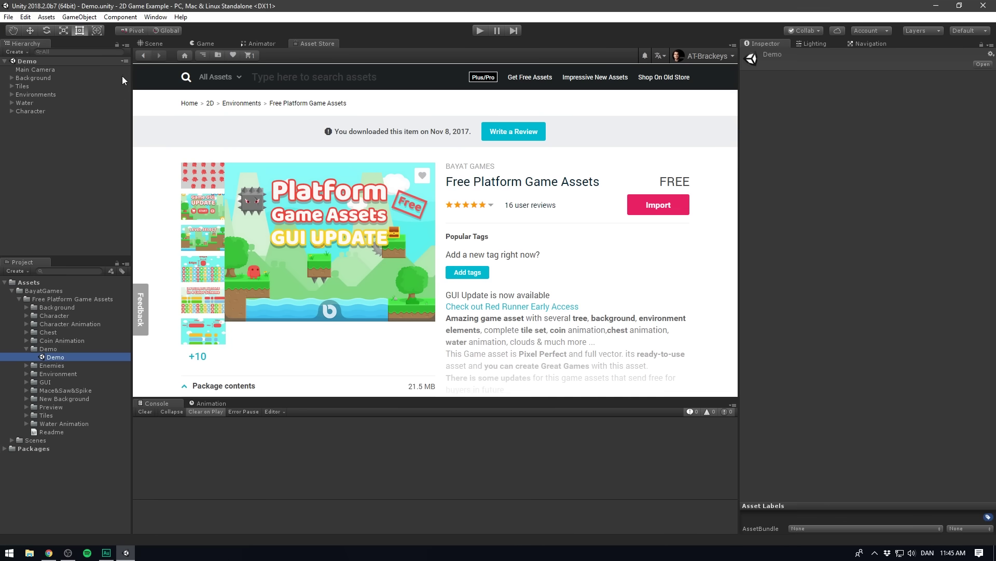
{"action": "left_click", "coordinate": [152, 43]}
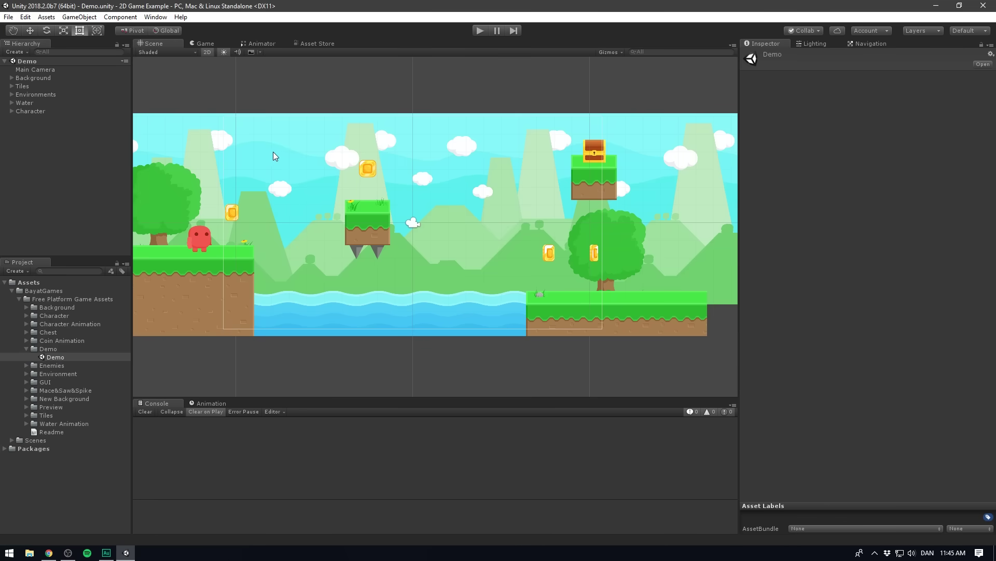
{"action": "scroll", "coordinate": [279, 157], "scroll_direction": "down", "scroll_amount": 1}
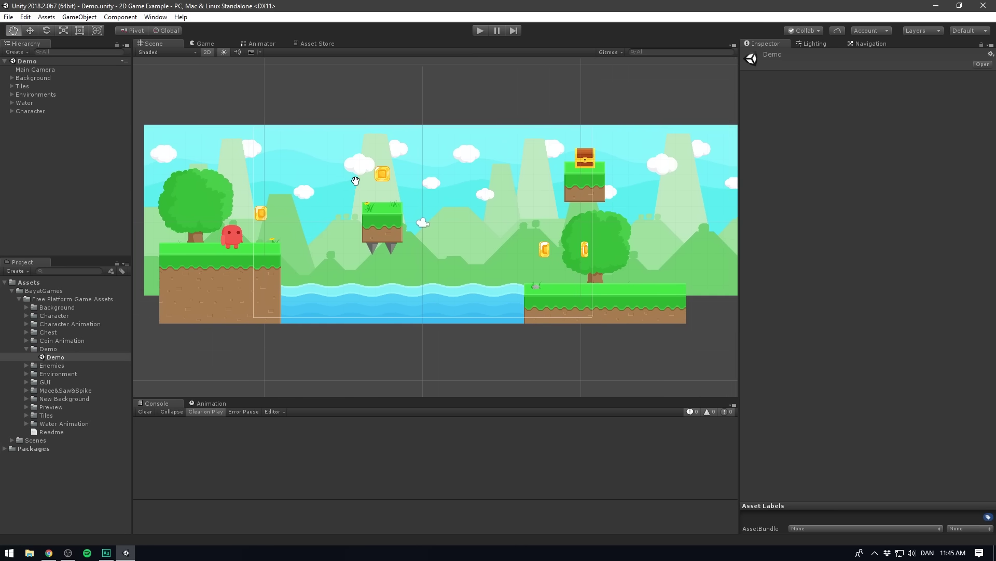
{"action": "middle_click_drag", "start_coordinate": [354, 180], "coordinate": [345, 177]}
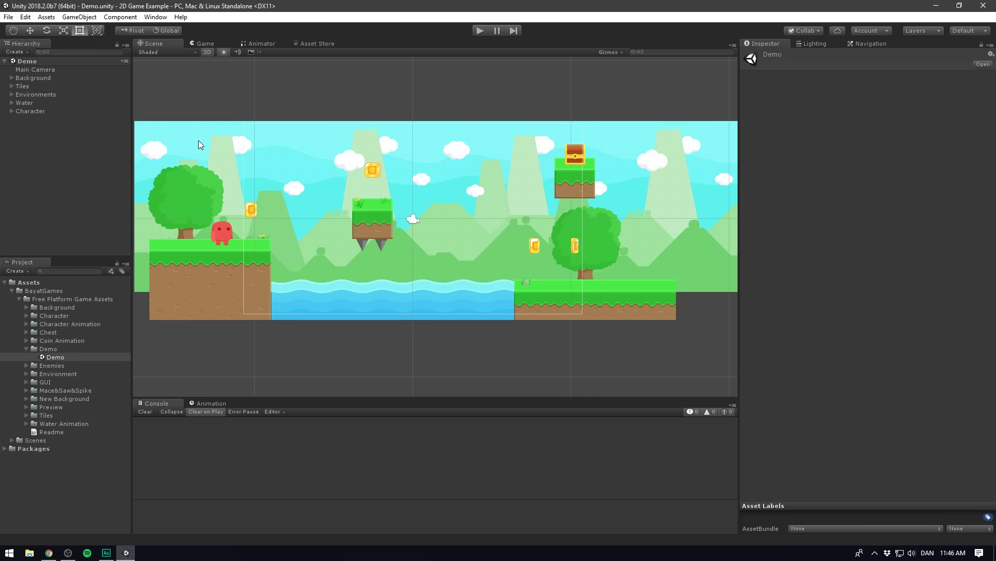
{"action": "left_click", "coordinate": [207, 53]}
{"action": "left_click", "coordinate": [207, 53]}
{"action": "scroll", "coordinate": [268, 232], "scroll_direction": "up", "scroll_amount": 3}
{"action": "scroll", "coordinate": [389, 218], "scroll_direction": "up", "scroll_amount": 2}
{"action": "left_click", "coordinate": [515, 206]}
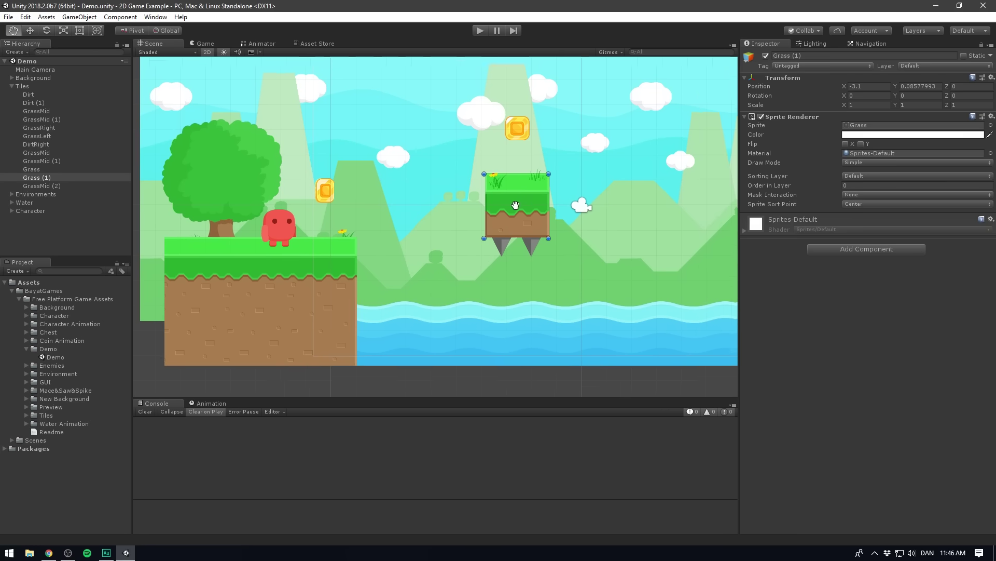
{"action": "scroll", "coordinate": [514, 206], "scroll_direction": "down", "scroll_amount": 1}
{"action": "left_click_drag", "start_coordinate": [435, 188], "coordinate": [548, 196]}
{"action": "mouse_move", "coordinate": [563, 159]}
{"action": "left_mouse_down"}
{"action": "mouse_move", "coordinate": [573, 211]}
{"action": "mouse_move", "coordinate": [576, 167]}
{"action": "left_mouse_up"}
{"action": "key", "text": "ctrl+z"}
{"action": "key", "text": "ctrl+z"}
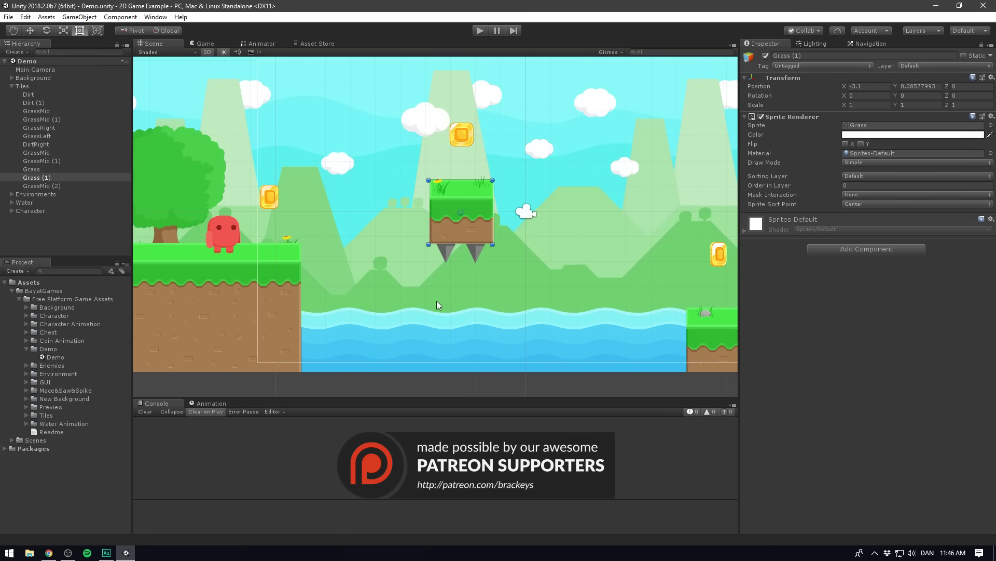
{"action": "left_click", "coordinate": [437, 301]}
{"action": "scroll", "coordinate": [332, 291], "scroll_direction": "down", "scroll_amount": 3}
{"action": "middle_click_drag", "start_coordinate": [333, 291], "coordinate": [376, 236]}
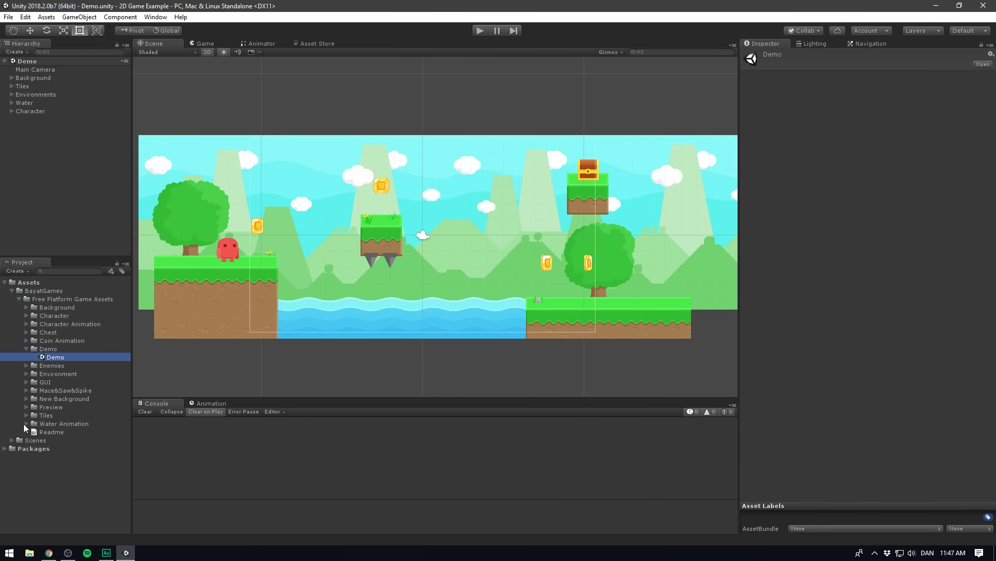
- Open the empty SampleScene and place the Grass sprite from Tiles/png/256x256 into it
{"action": "left_click", "coordinate": [14, 441]}
{"action": "double_click", "coordinate": [51, 449]}
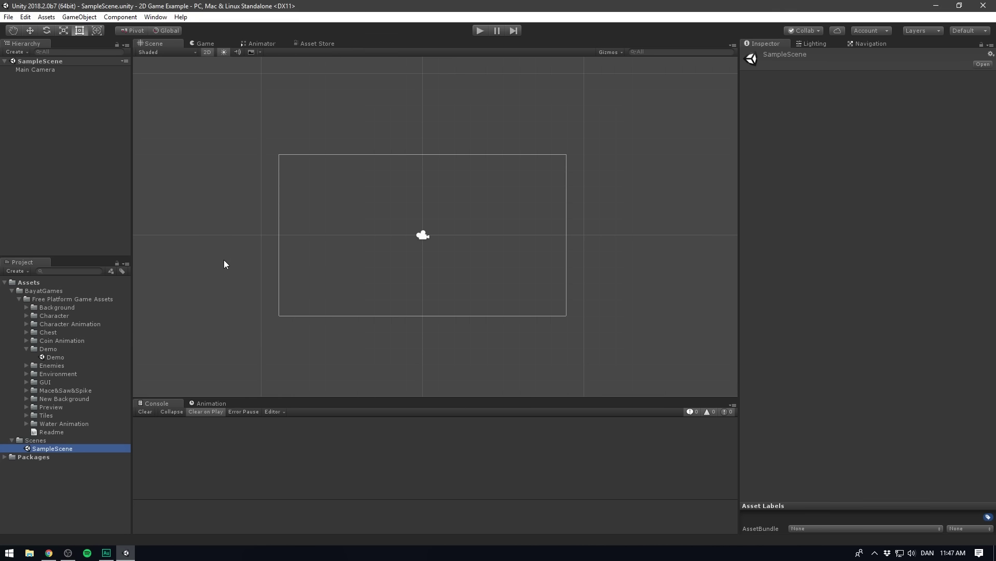
{"action": "left_click", "coordinate": [26, 348]}
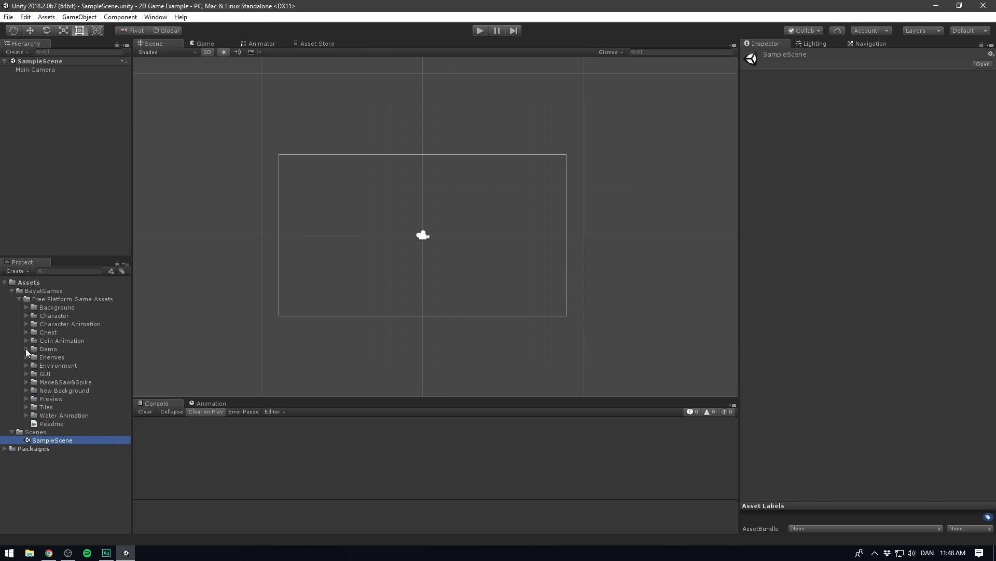
{"action": "left_click", "coordinate": [25, 407]}
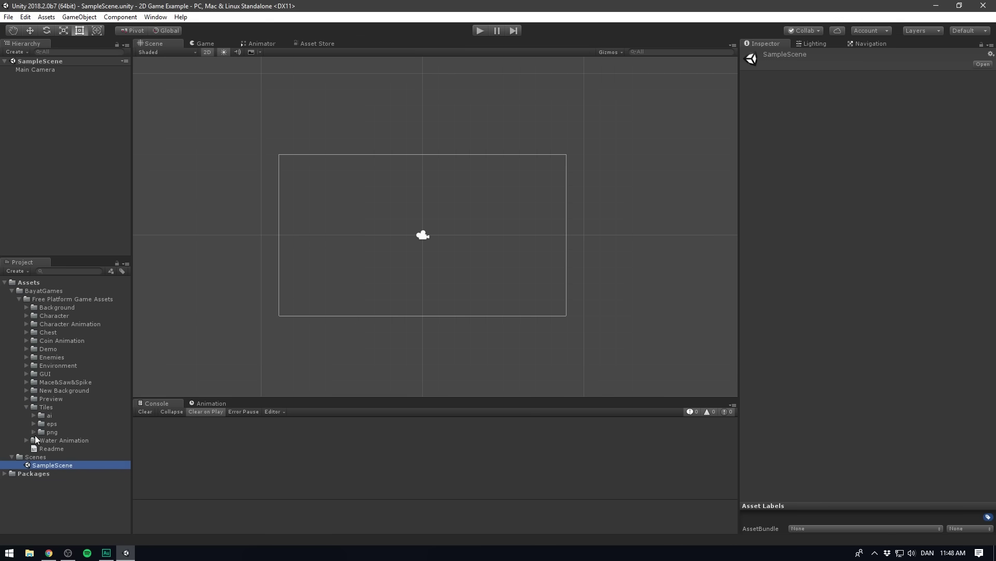
{"action": "left_click", "coordinate": [34, 431]}
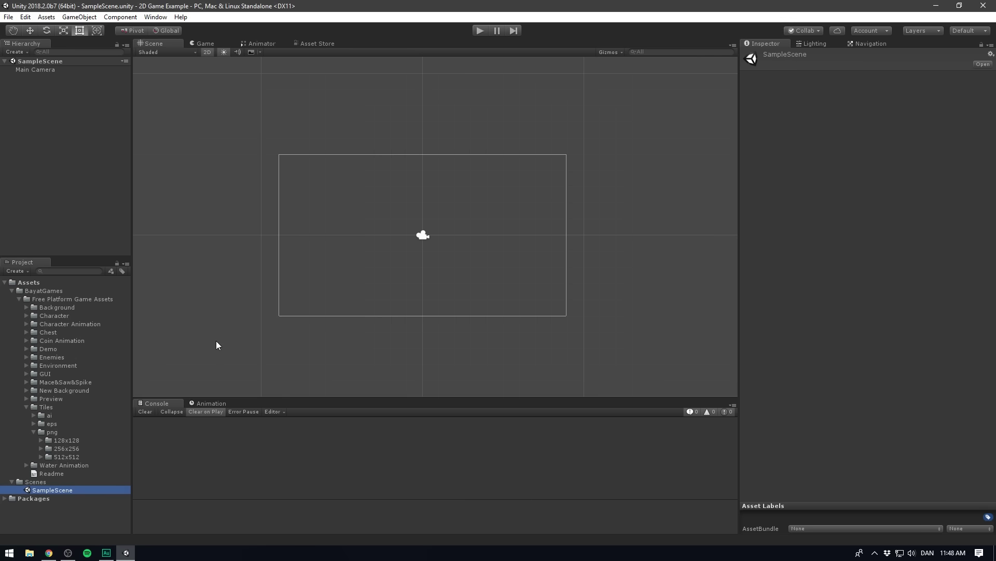
{"action": "left_click", "coordinate": [41, 448]}
{"action": "scroll", "coordinate": [62, 445], "scroll_direction": "down", "scroll_amount": 3}
{"action": "left_click_drag", "start_coordinate": [67, 444], "coordinate": [362, 235]}
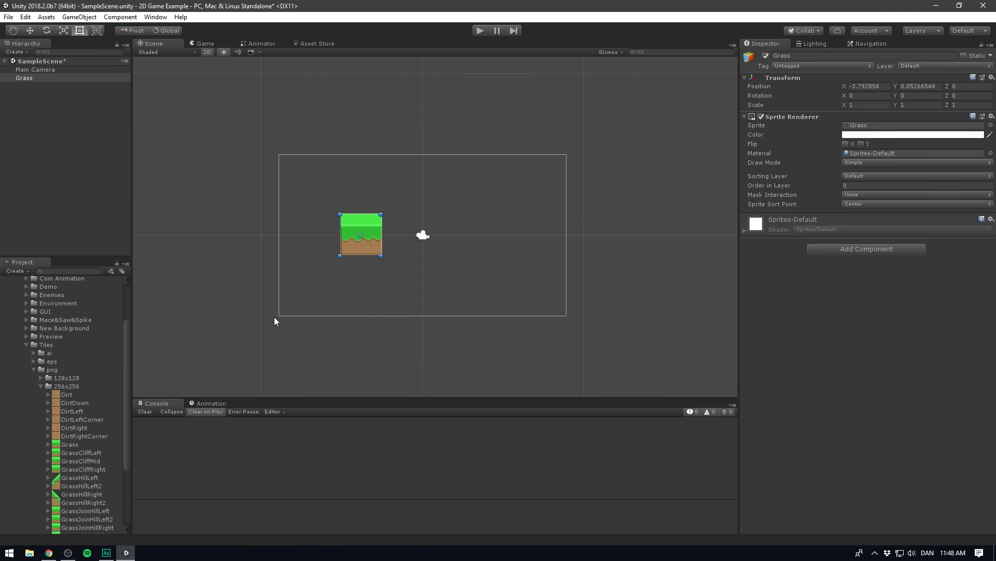
{"action": "scroll", "coordinate": [75, 419], "scroll_direction": "down", "scroll_amount": 2}
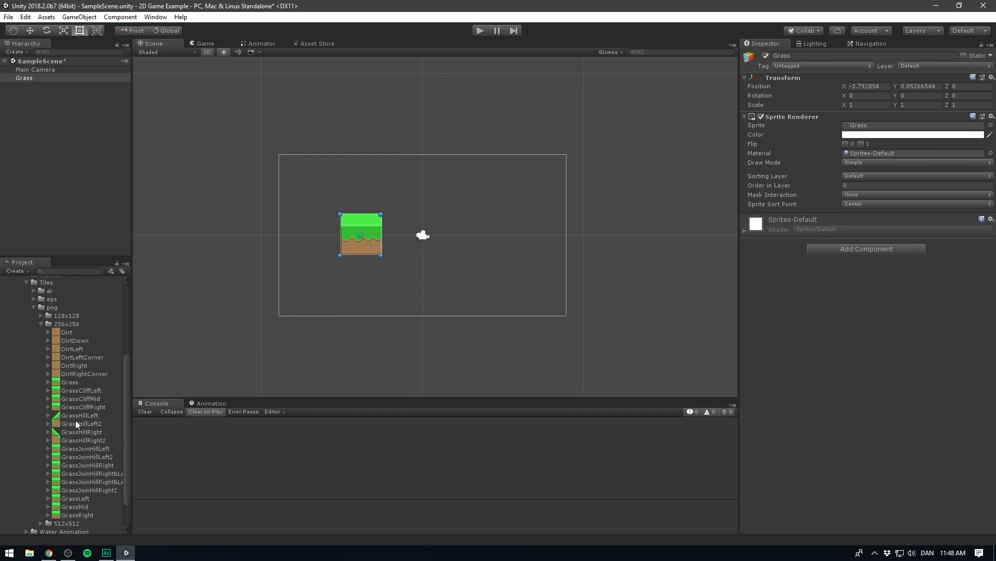
{"action": "scroll", "coordinate": [76, 389], "scroll_direction": "down", "scroll_amount": 2}
- Browse the DirtLeft and following tile sprites, then return to the Asset Store page
{"action": "left_click", "coordinate": [82, 379]}
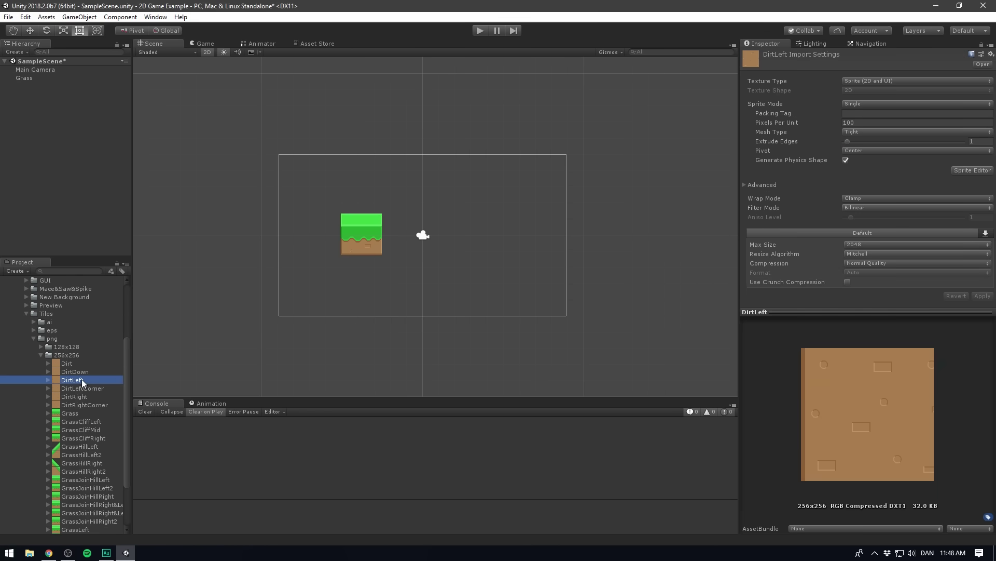
{"action": "key", "text": "Down"}
{"action": "key", "text": "Down"}
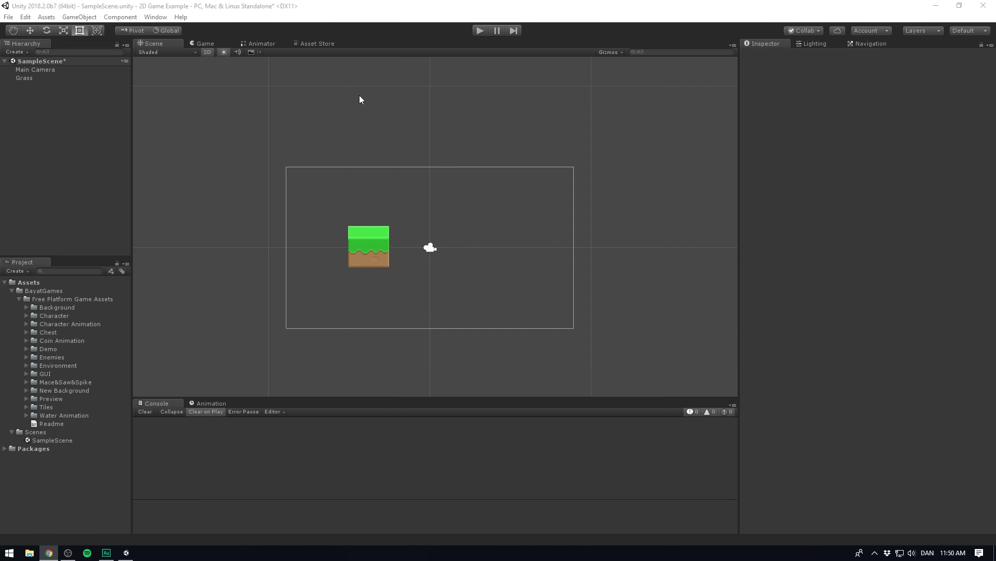
{"action": "left_click", "coordinate": [311, 43]}
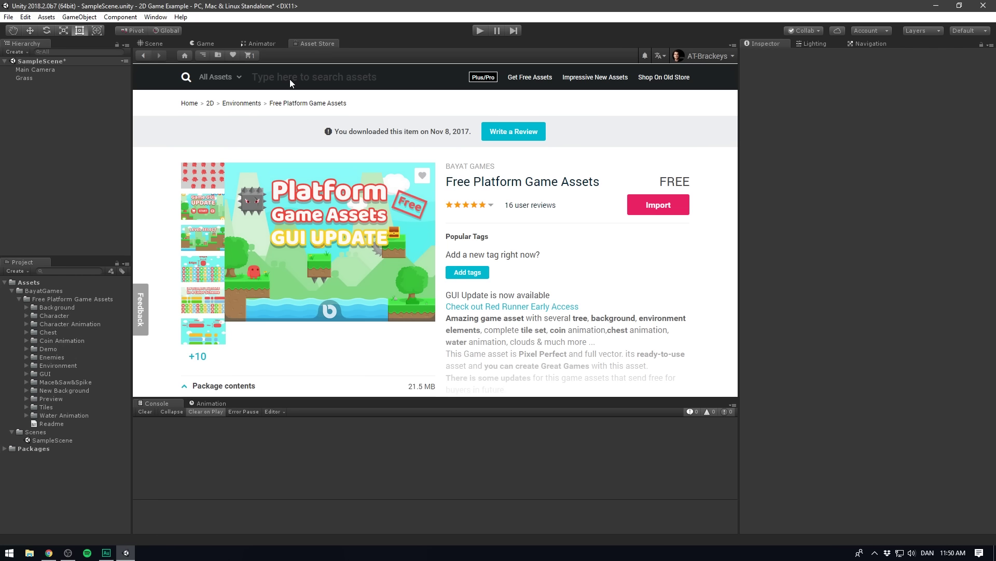
- Find Sunnyland, expand artwork/Environment and preview the plain tileset image enlarged
{"action": "left_click", "coordinate": [289, 78]}
{"action": "type", "text": "sy land"}
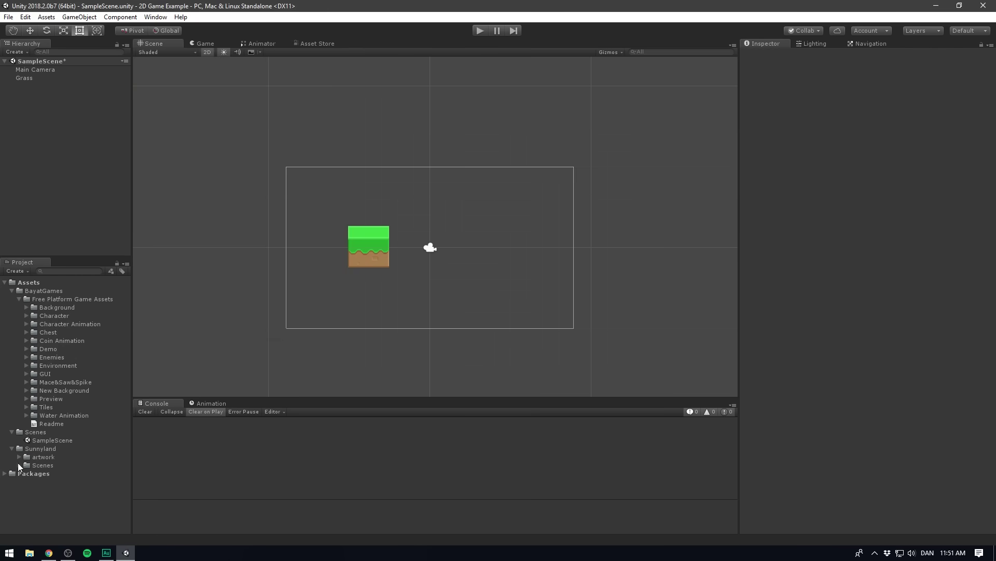
{"action": "left_click", "coordinate": [20, 457]}
{"action": "left_click", "coordinate": [26, 466]}
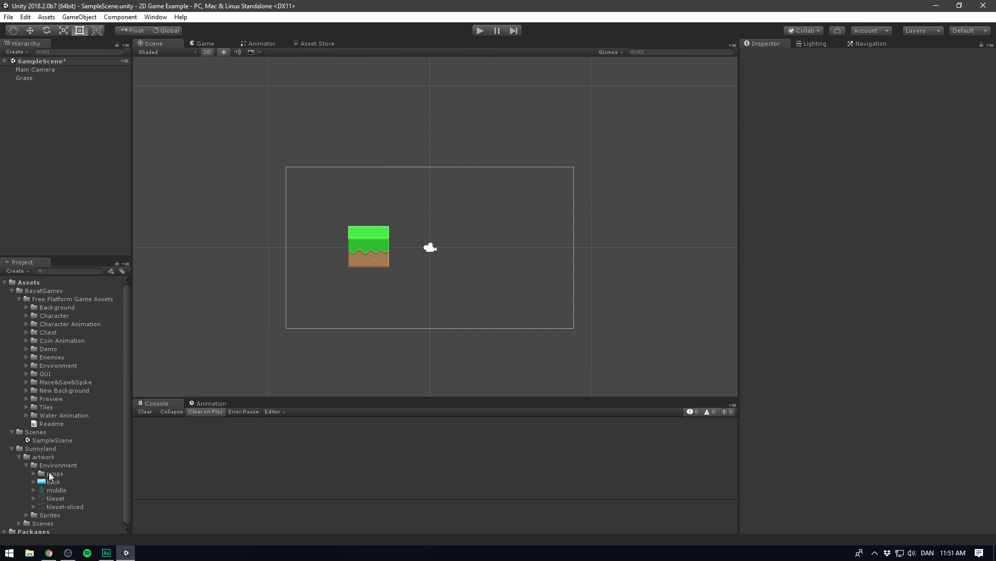
{"action": "left_click", "coordinate": [52, 499]}
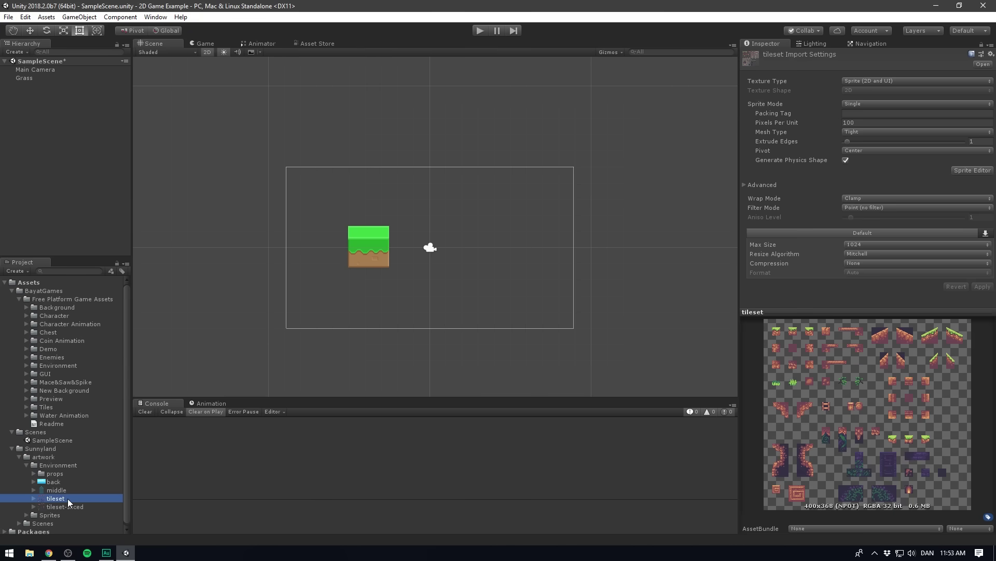
{"action": "double_click", "coordinate": [786, 312]}
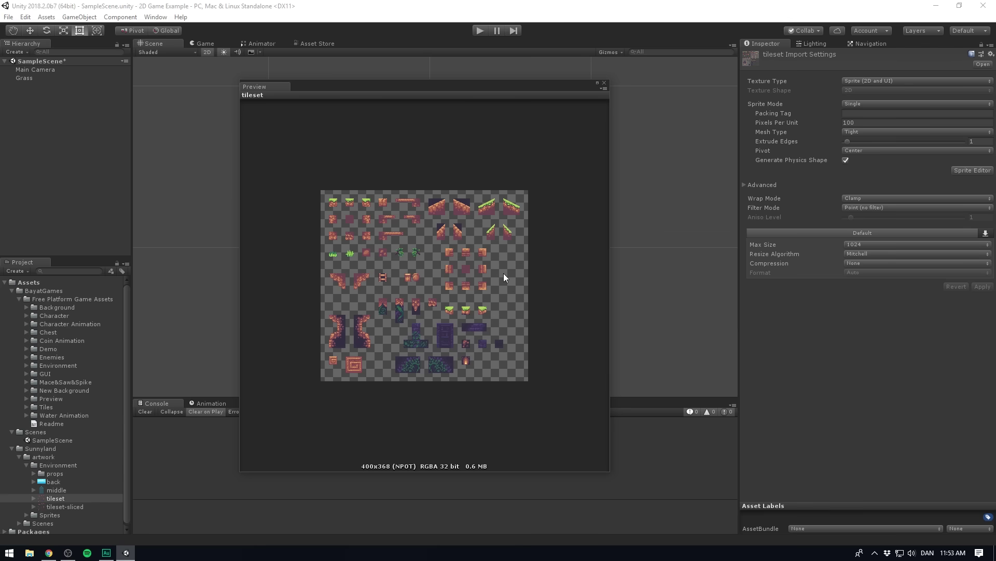
{"action": "key", "text": "Escape"}
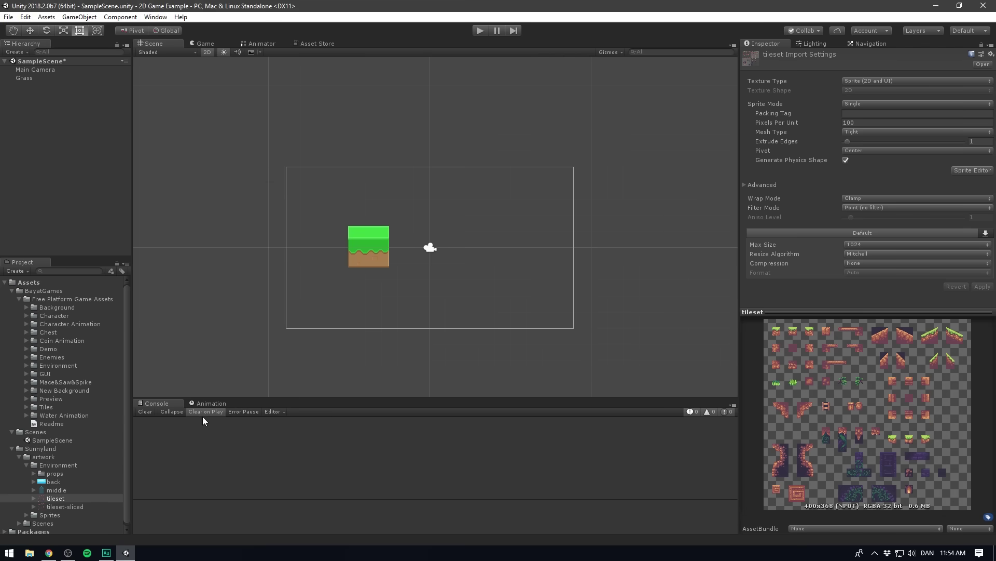
- Preview the tileset-sliced image enlarged in its own window
{"action": "left_click", "coordinate": [85, 507]}
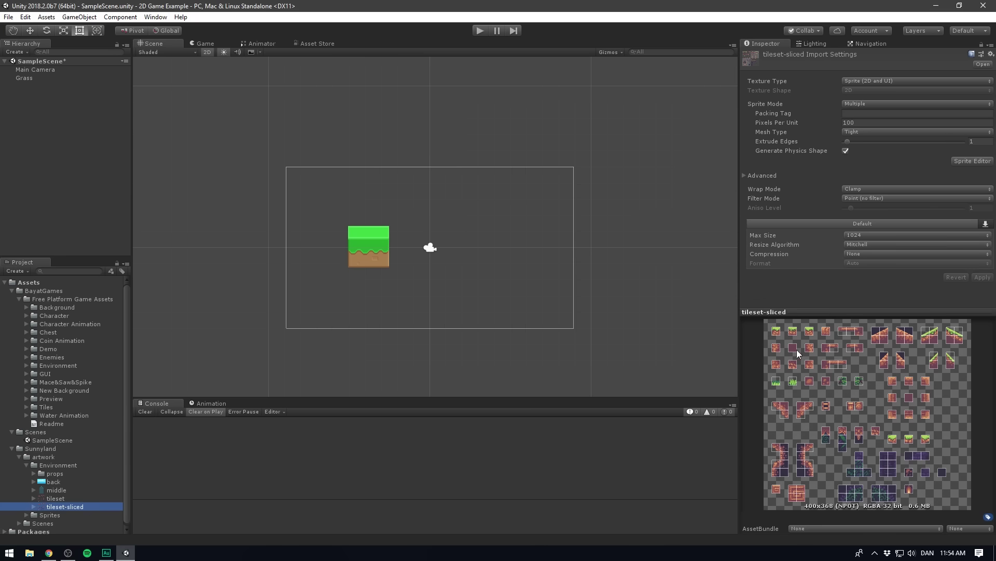
{"action": "double_click", "coordinate": [802, 319]}
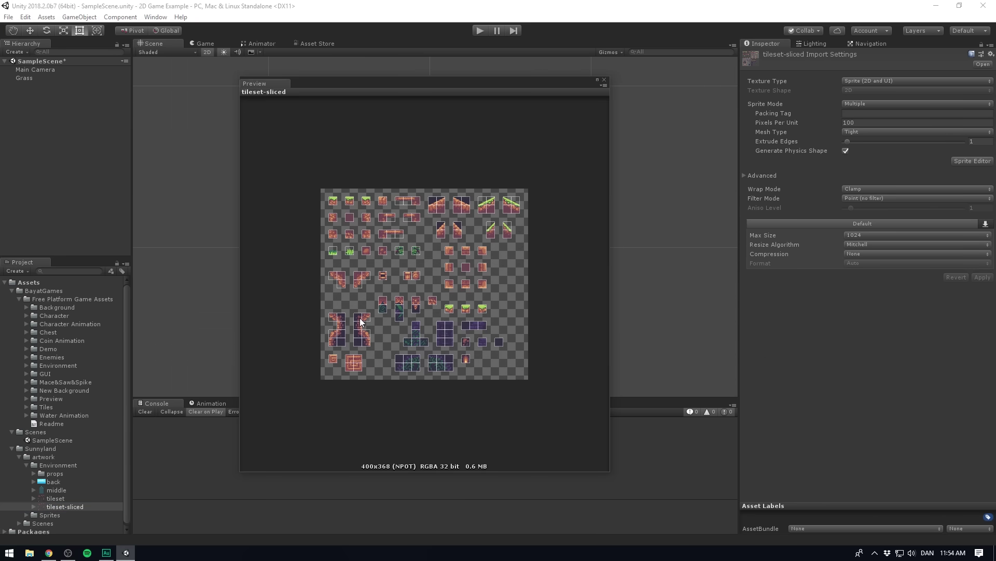
{"action": "key", "text": "Escape"}
- Expand tileset-sliced and step through its individual sprites (sliced_3, _12, _22)
{"action": "left_click", "coordinate": [33, 506]}
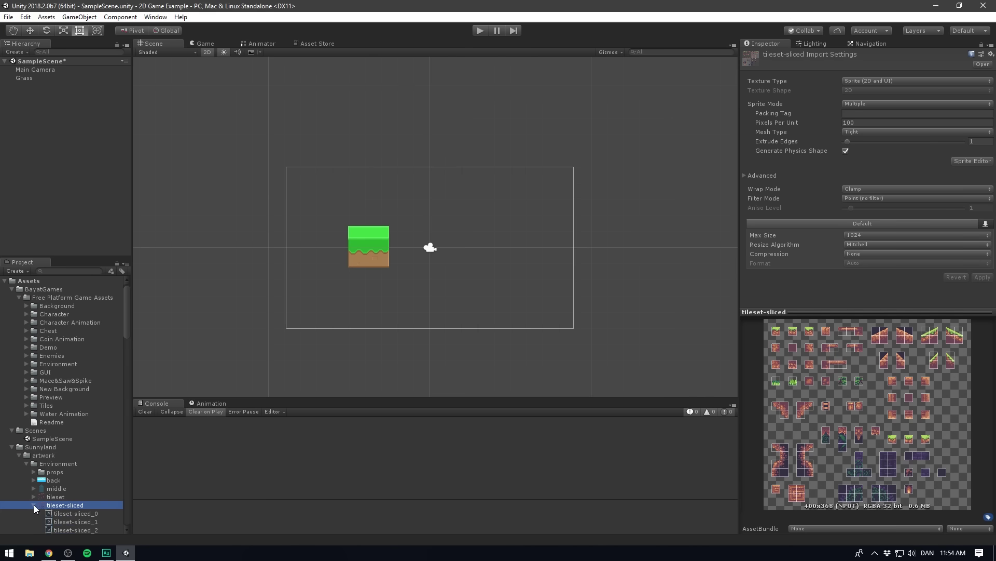
{"action": "left_click", "coordinate": [83, 424]}
{"action": "left_click", "coordinate": [84, 445]}
{"action": "left_click", "coordinate": [85, 462]}
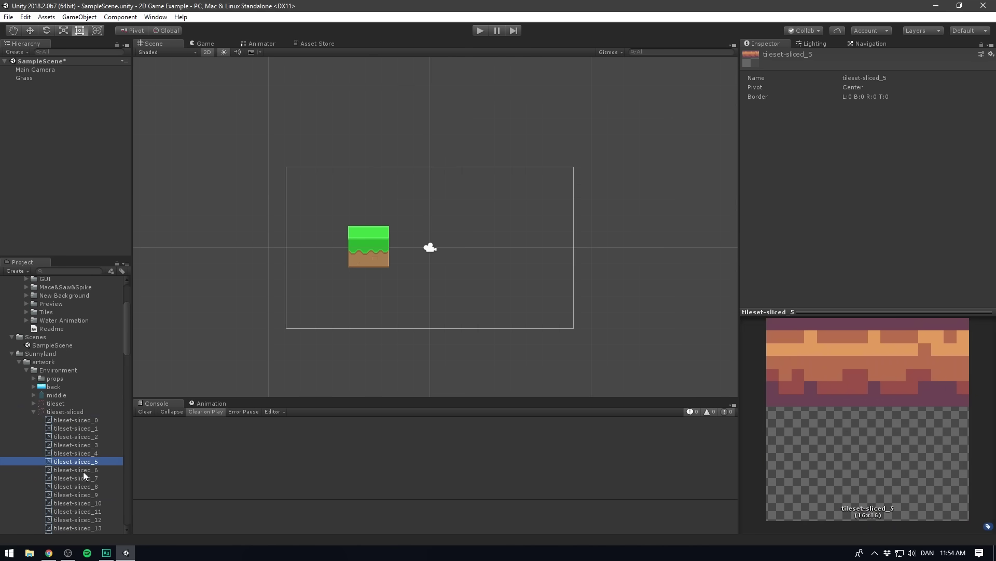
{"action": "left_click", "coordinate": [86, 487]}
{"action": "left_click", "coordinate": [87, 520]}
{"action": "scroll", "coordinate": [86, 478], "scroll_direction": "down", "scroll_amount": 3}
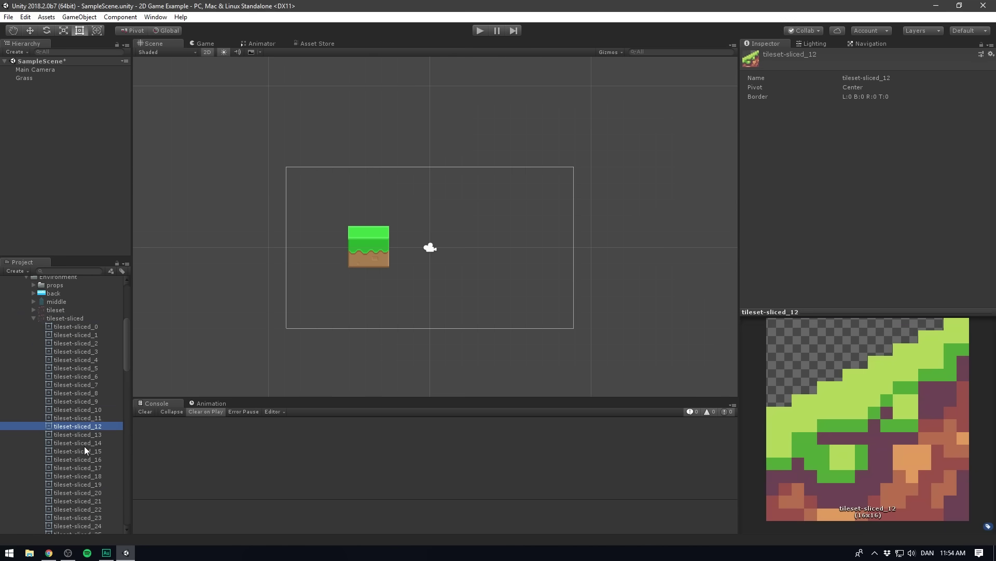
{"action": "left_click", "coordinate": [84, 446]}
{"action": "left_click", "coordinate": [85, 479]}
{"action": "scroll", "coordinate": [80, 418], "scroll_direction": "up", "scroll_amount": 3}
- Drop the grass-topped tileset-sliced_0 sprite into the scene near Grass and frame it
{"action": "left_click", "coordinate": [68, 420]}
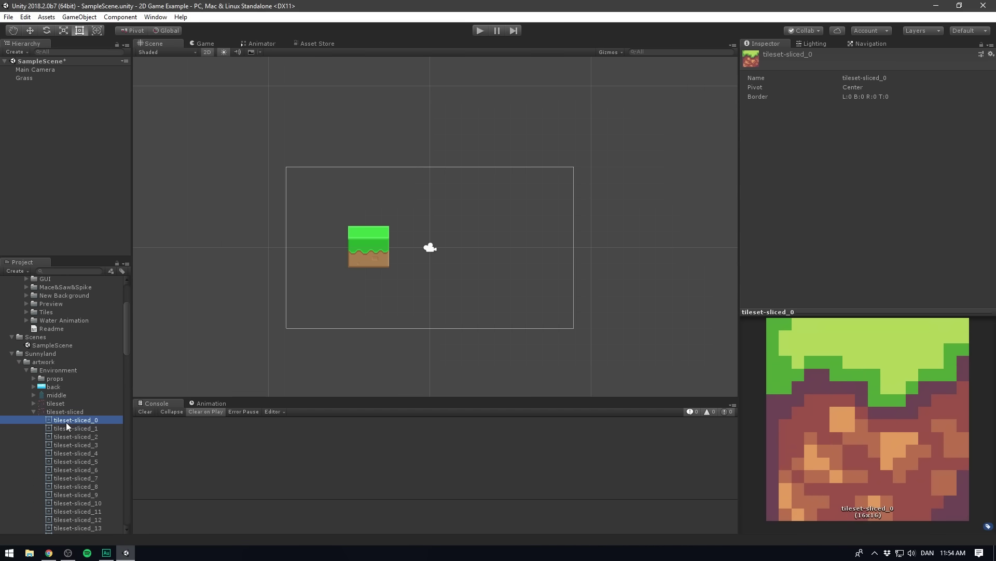
{"action": "left_click_drag", "start_coordinate": [49, 419], "coordinate": [333, 355]}
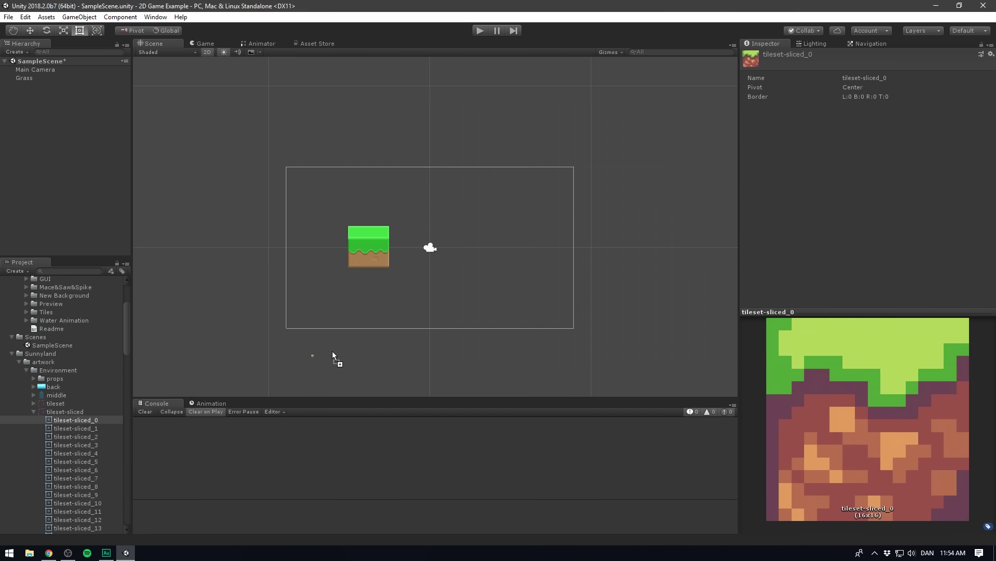
{"action": "left_click_drag", "start_coordinate": [464, 247], "coordinate": [456, 254]}
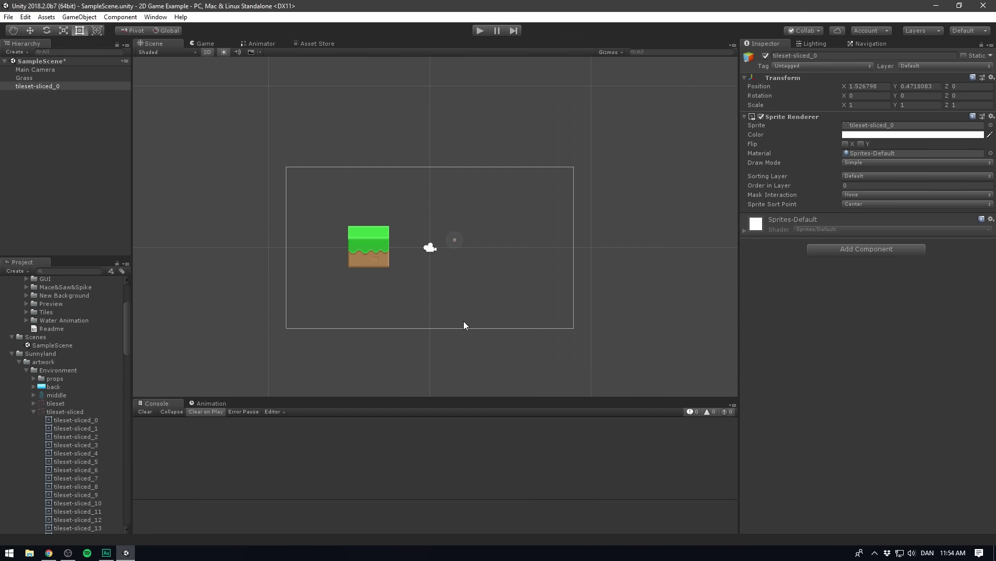
{"action": "key", "text": "f"}
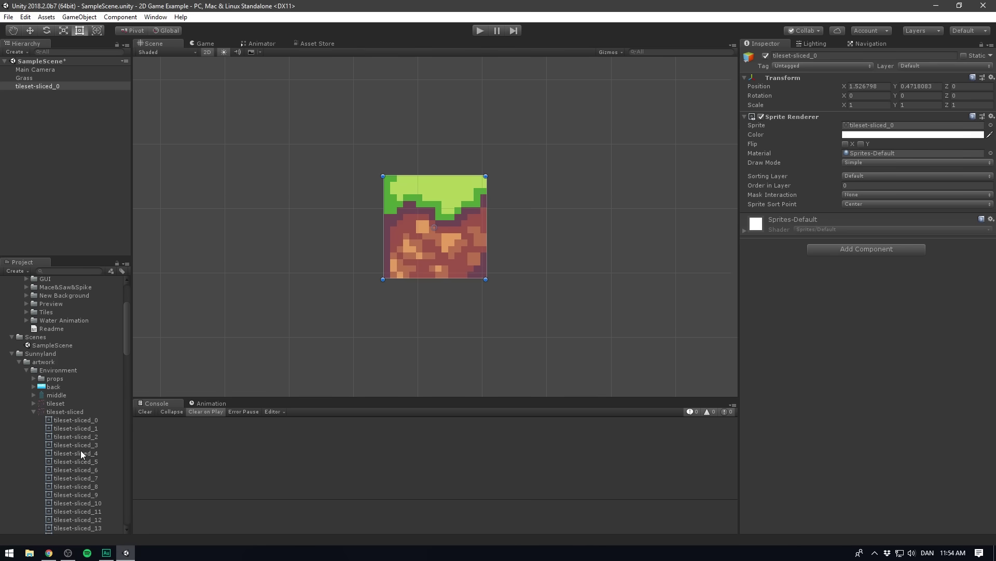
{"action": "left_click", "coordinate": [77, 428]}
{"action": "left_click", "coordinate": [74, 486]}
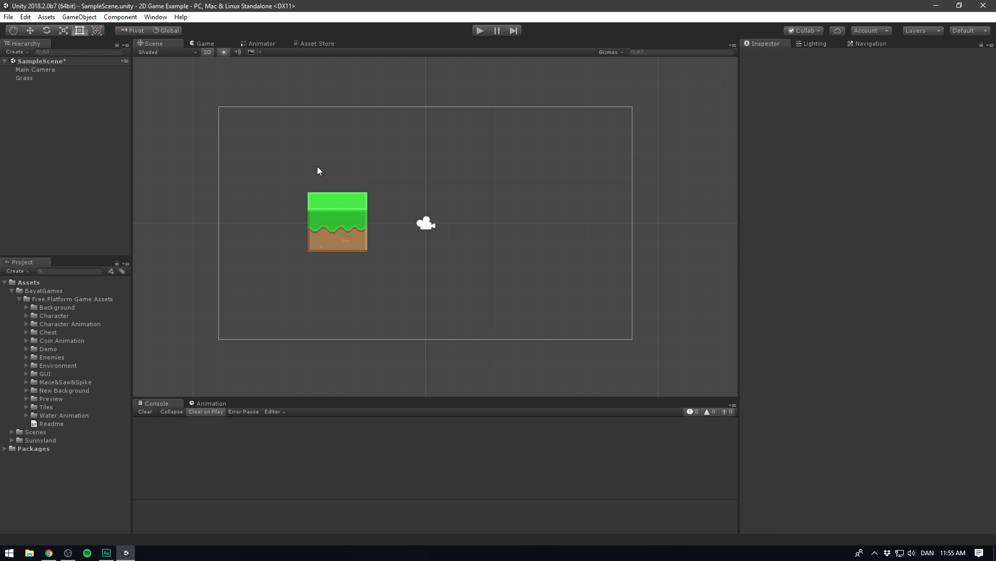
- Move the grass tile right and locate NewBackground1920x1080 under New Background/png/1920x1080/Background
{"action": "left_click_drag", "start_coordinate": [312, 223], "coordinate": [536, 215]}
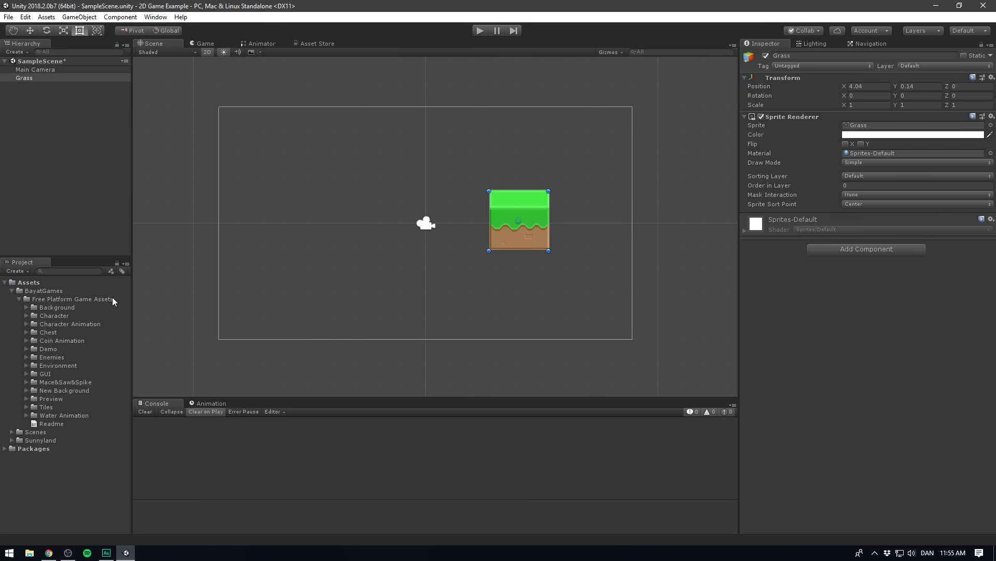
{"action": "left_click", "coordinate": [26, 390]}
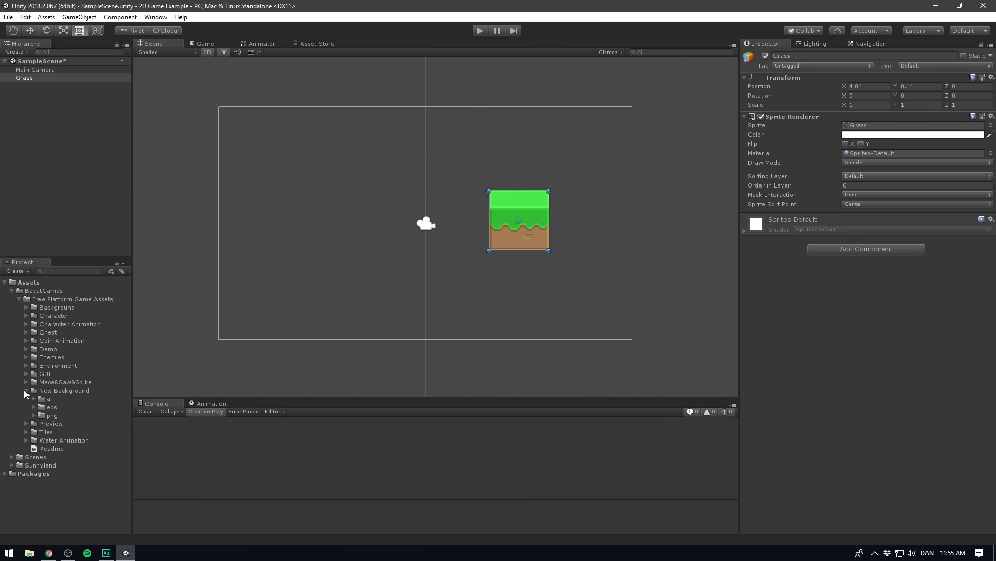
{"action": "left_click", "coordinate": [35, 415]}
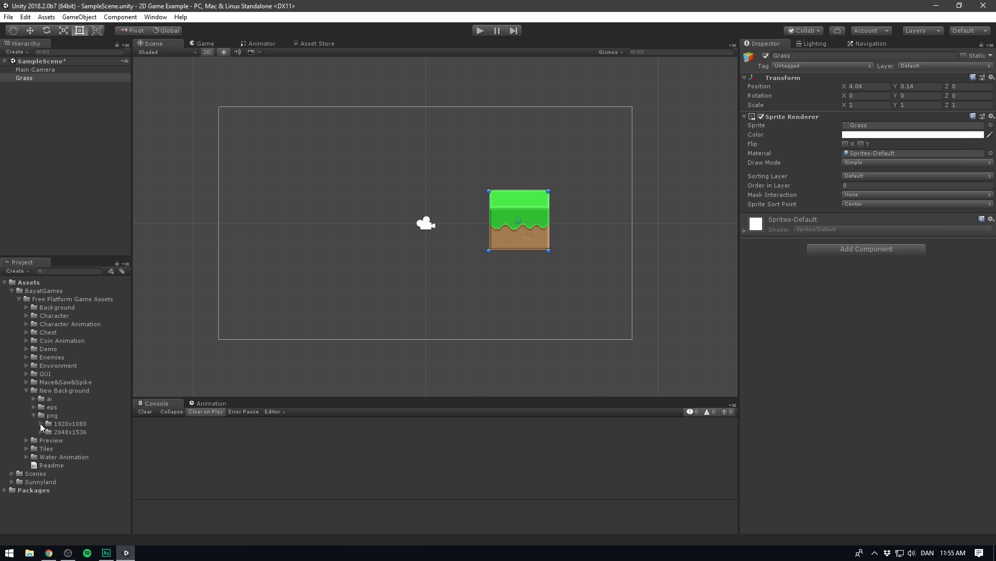
{"action": "left_click", "coordinate": [41, 424]}
{"action": "left_click", "coordinate": [49, 440]}
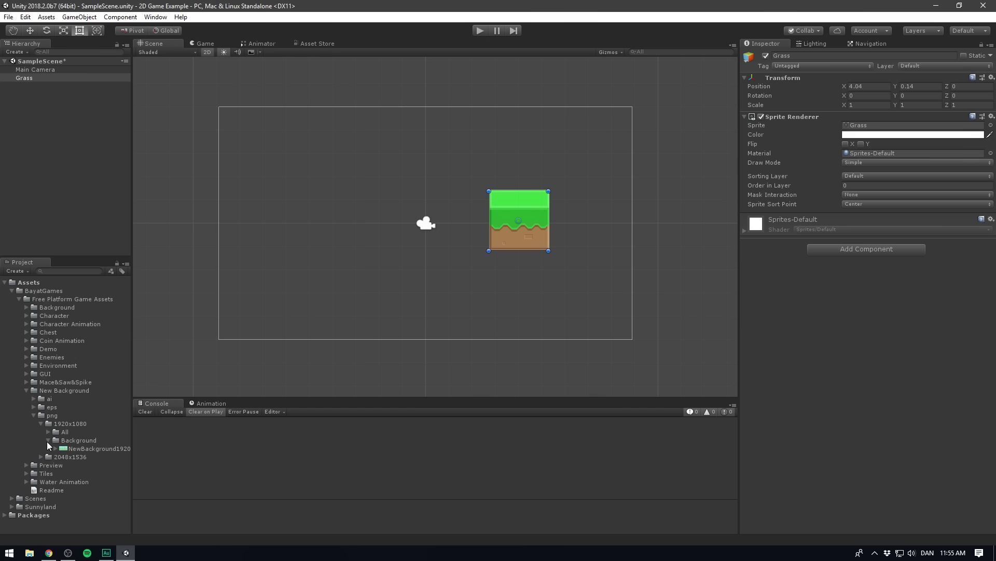
{"action": "left_click", "coordinate": [85, 449]}
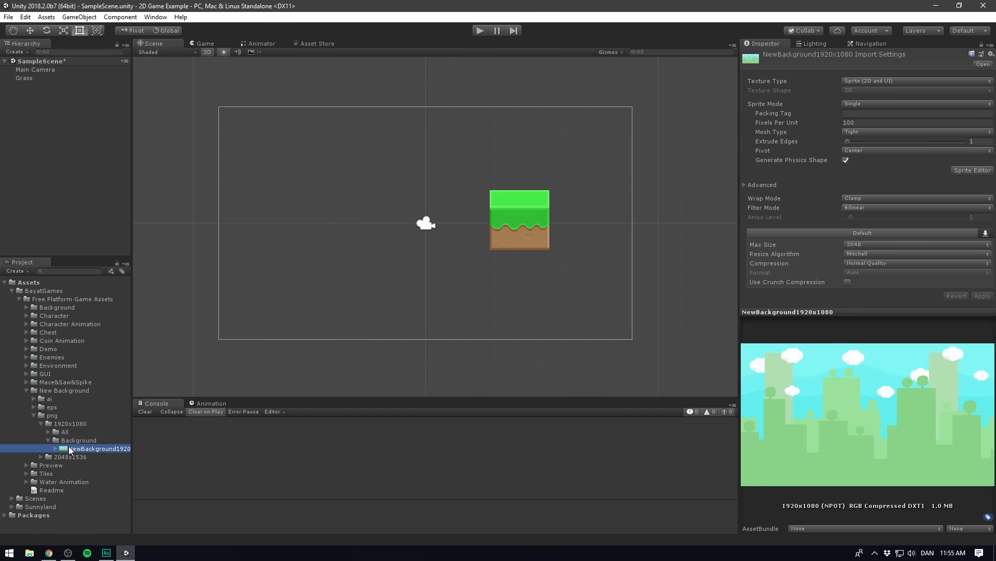
- Add the city background image to the scene and check it in the Game view
{"action": "left_click_drag", "start_coordinate": [71, 449], "coordinate": [64, 137]}
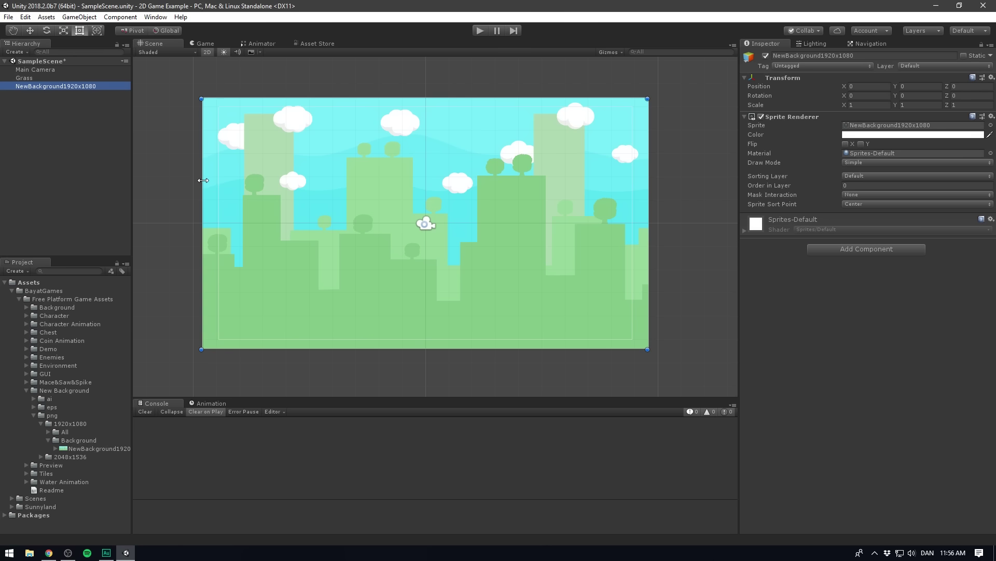
{"action": "left_click", "coordinate": [205, 44]}
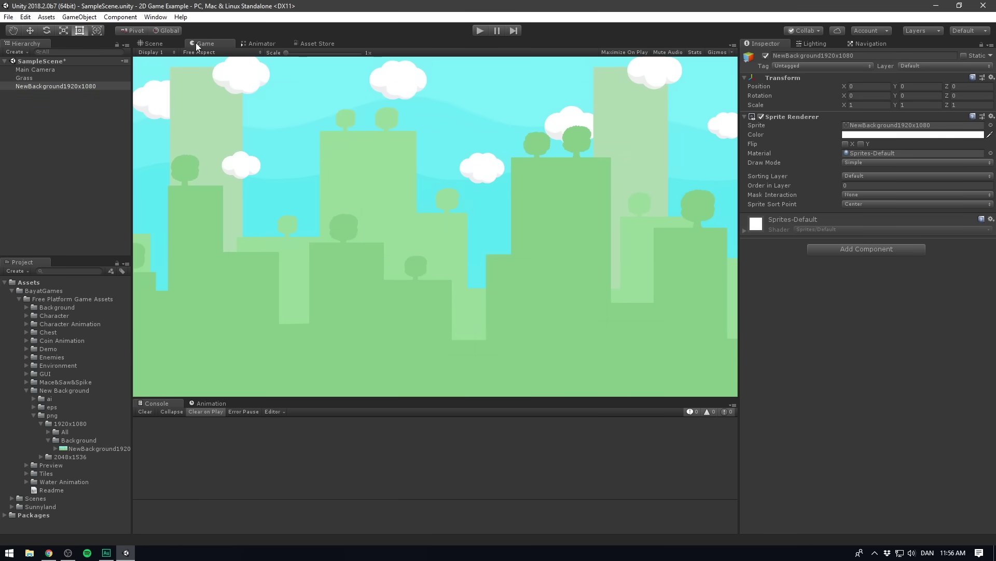
{"action": "left_click", "coordinate": [156, 43]}
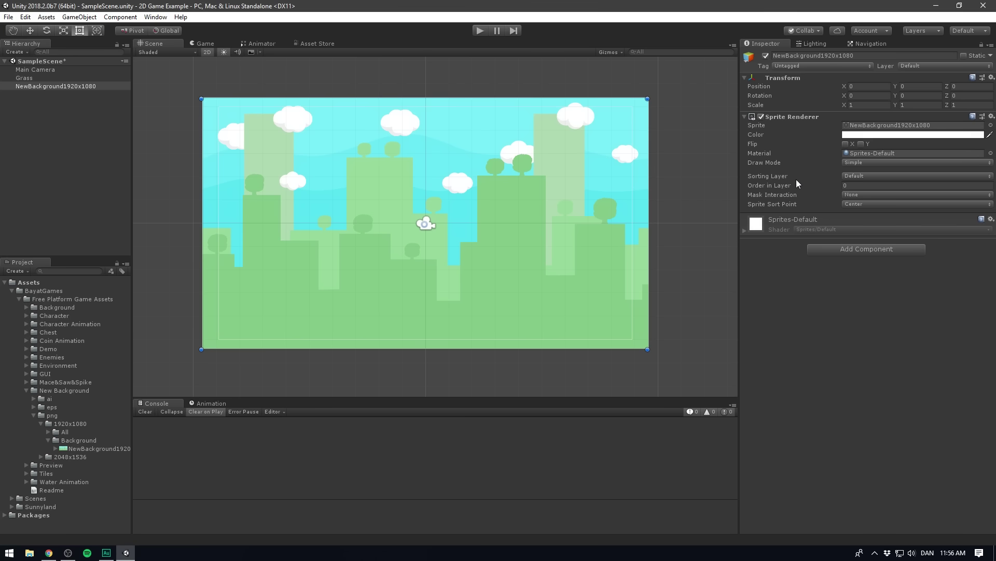
- Add a Background sorting layer and order it ahead of Default
{"action": "left_click", "coordinate": [870, 176]}
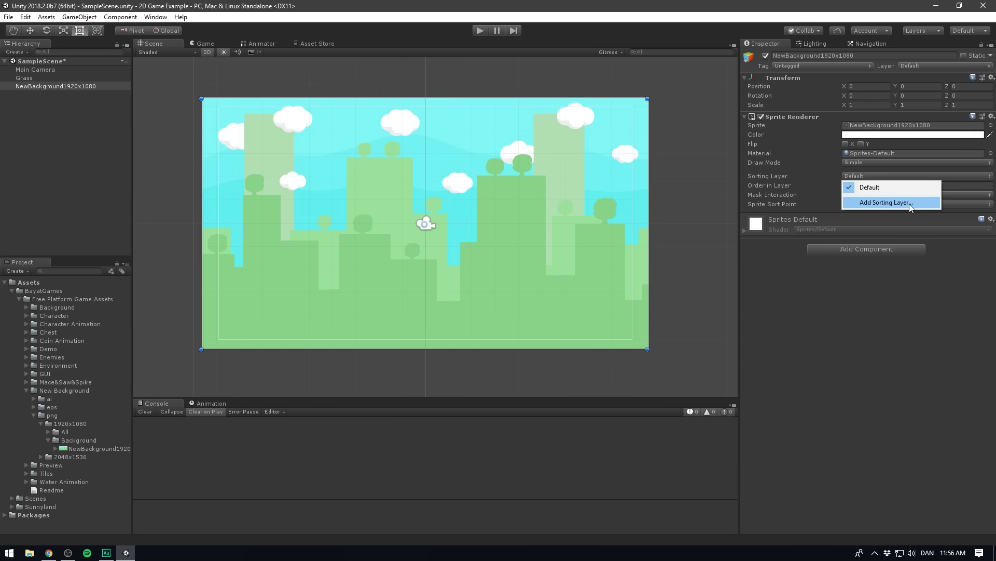
{"action": "left_click", "coordinate": [909, 204]}
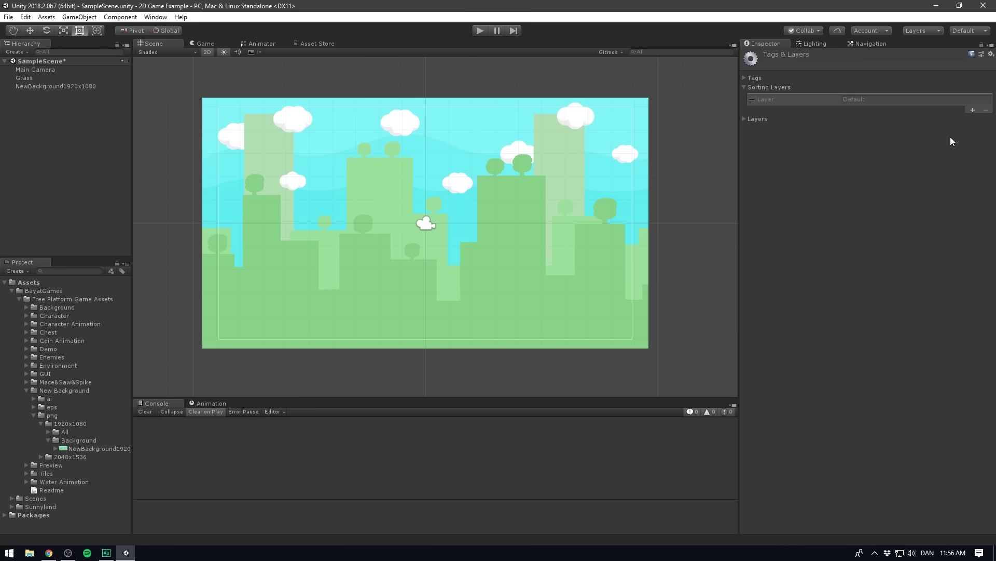
{"action": "left_click", "coordinate": [971, 110]}
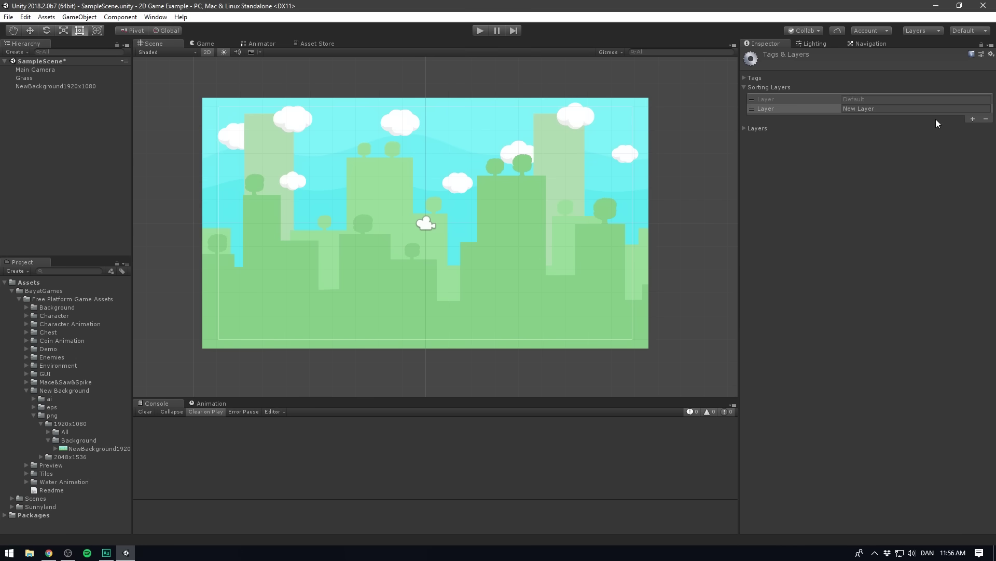
{"action": "left_click", "coordinate": [911, 109]}
{"action": "type", "text": "Background"}
{"action": "left_click_drag", "start_coordinate": [754, 110], "coordinate": [756, 99]}
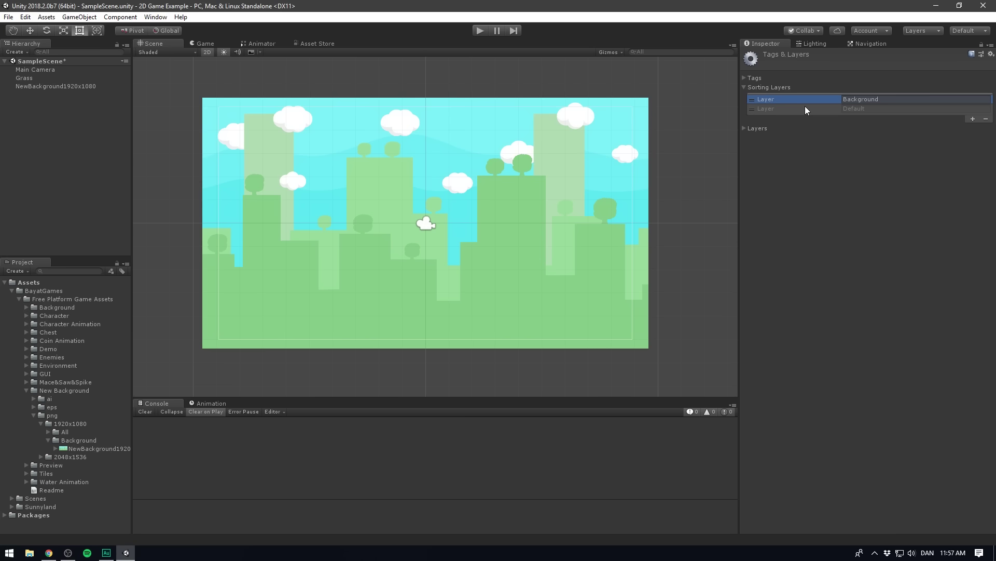
- Add a second sorting layer, Foreground, after Default
{"action": "left_click", "coordinate": [805, 107]}
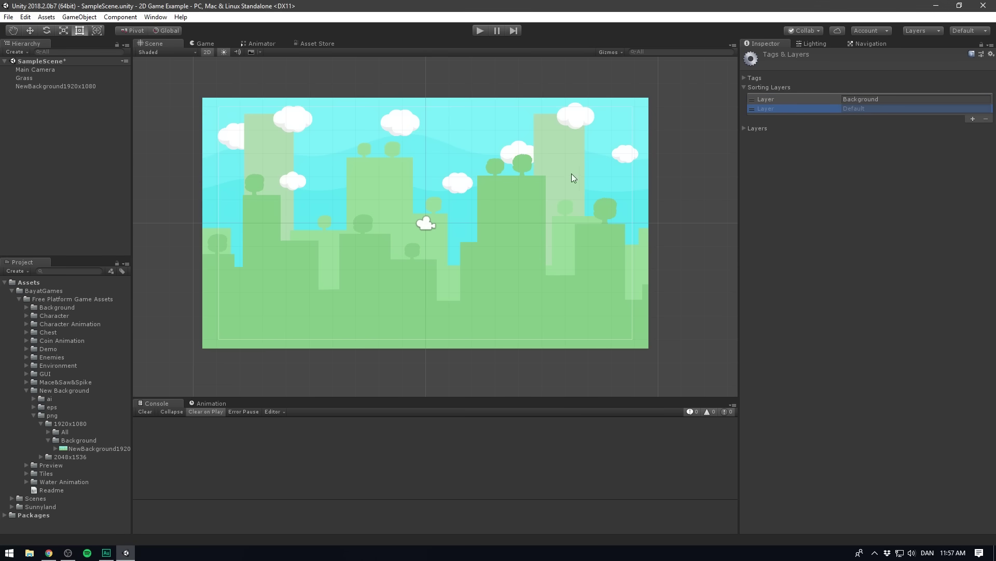
{"action": "left_click", "coordinate": [972, 120]}
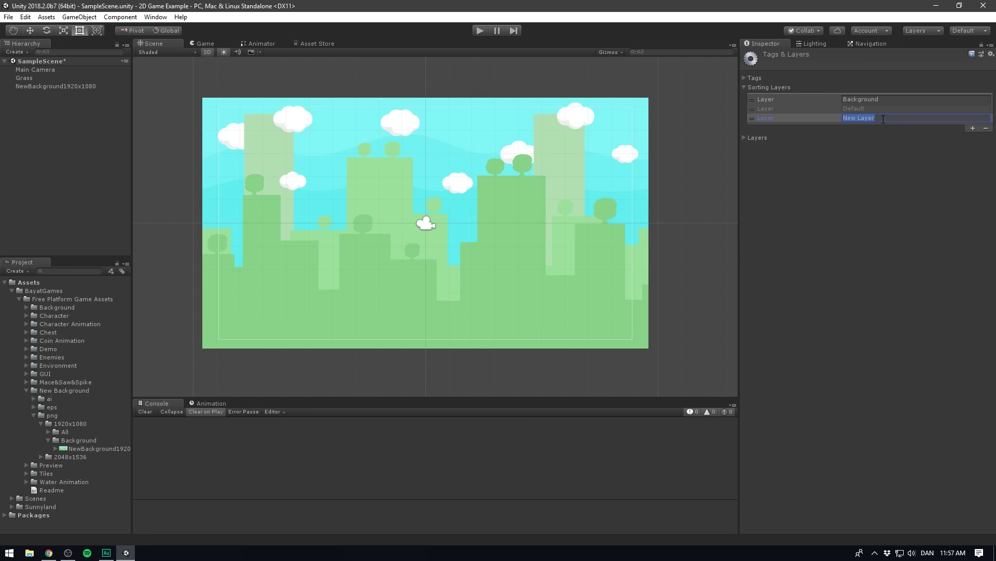
{"action": "type", "text": "Foreground"}
- Set NewBackground1920x1080's Sprite Renderer sorting layer to Background
{"action": "left_click", "coordinate": [25, 87]}
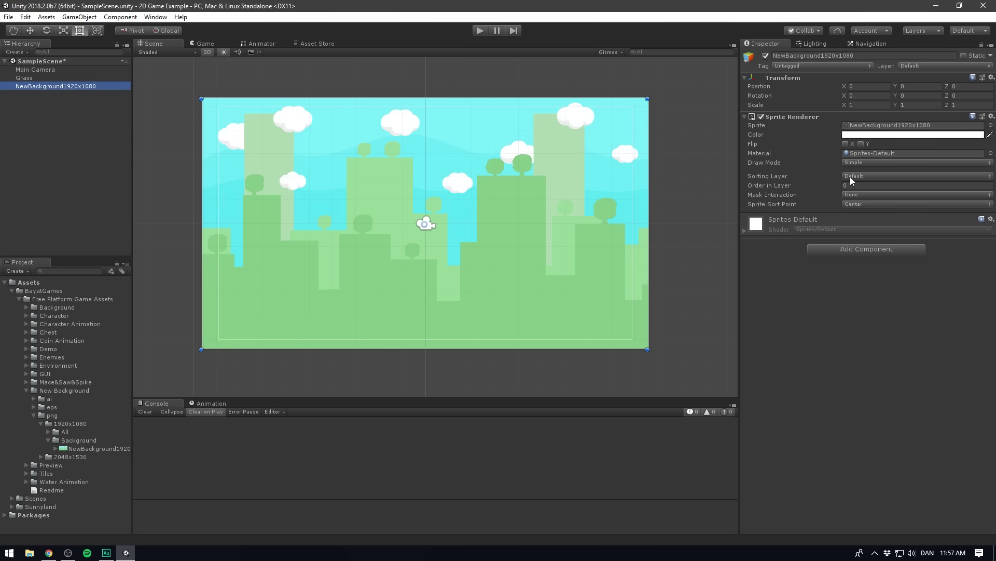
{"action": "left_click", "coordinate": [854, 176]}
{"action": "left_click", "coordinate": [862, 187]}
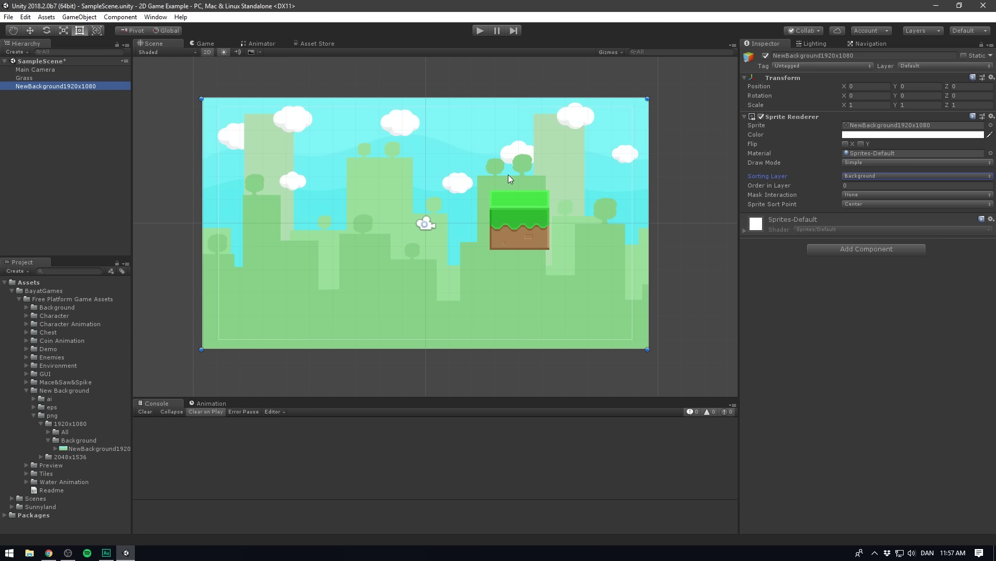
- Open Coin Animation/png/2x and browse the coin frames starting from image 1
{"action": "left_click", "coordinate": [26, 340]}
{"action": "left_click", "coordinate": [33, 365]}
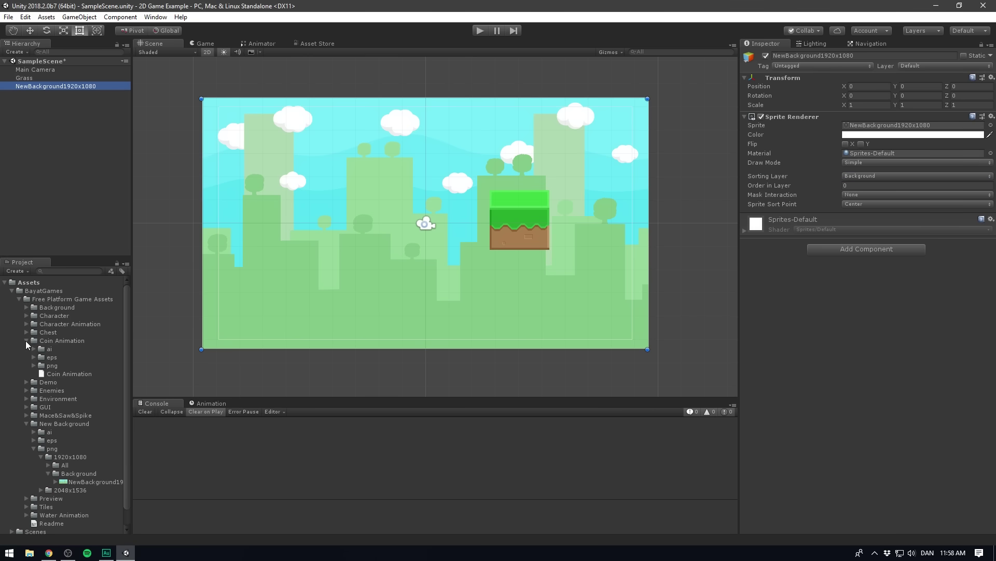
{"action": "left_click", "coordinate": [41, 374]}
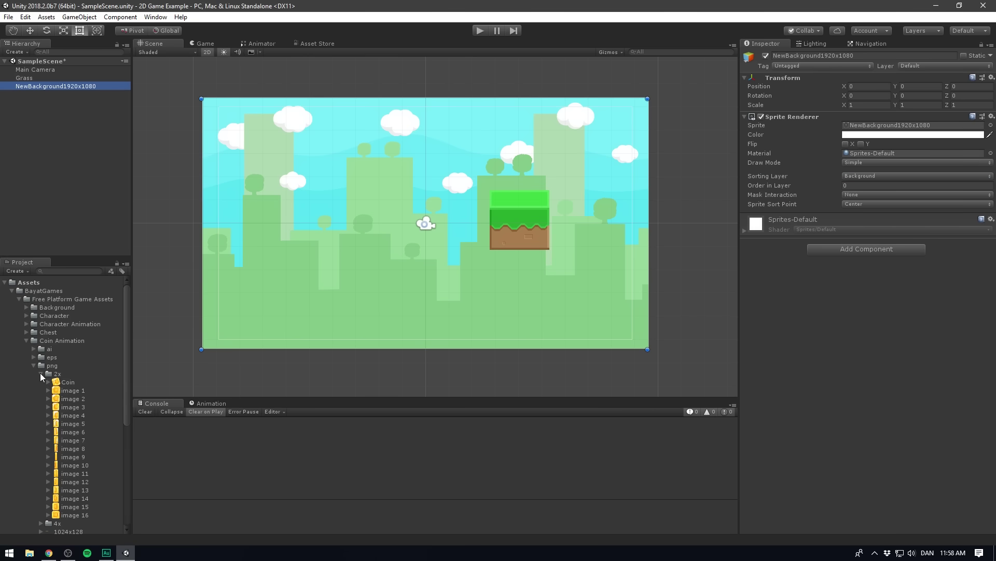
{"action": "left_click", "coordinate": [78, 391]}
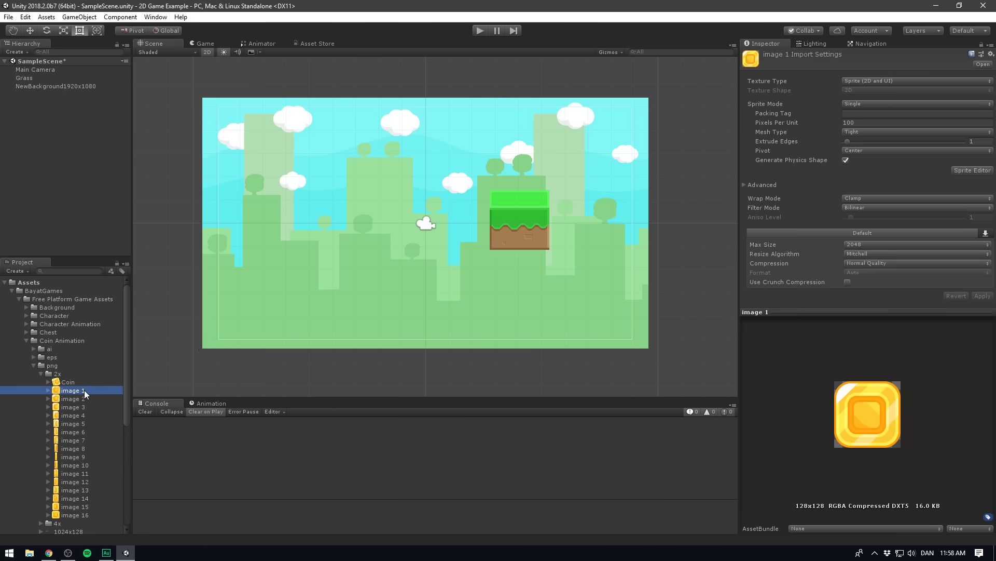
{"action": "key", "text": "Down"}
{"action": "key", "text": "Down"}
{"action": "key", "text": "Down"}
{"action": "key", "text": "Down"}
{"action": "key", "text": "Down"}
{"action": "key", "text": "Down"}
{"action": "key", "text": "Down"}
{"action": "key", "text": "Down"}
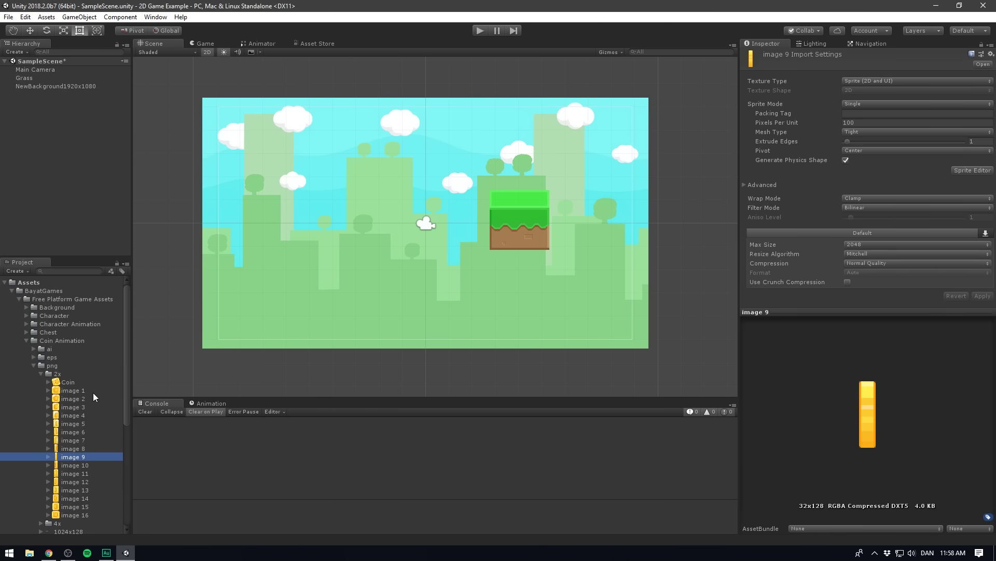
{"action": "key", "text": "Down"}
{"action": "key", "text": "Down"}
{"action": "key", "text": "Down"}
{"action": "key", "text": "Down"}
{"action": "key", "text": "Down"}
{"action": "key", "text": "Down"}
{"action": "key", "text": "Down"}
{"action": "key", "text": "Down"}
{"action": "key", "text": "Up"}
{"action": "key", "text": "Up"}
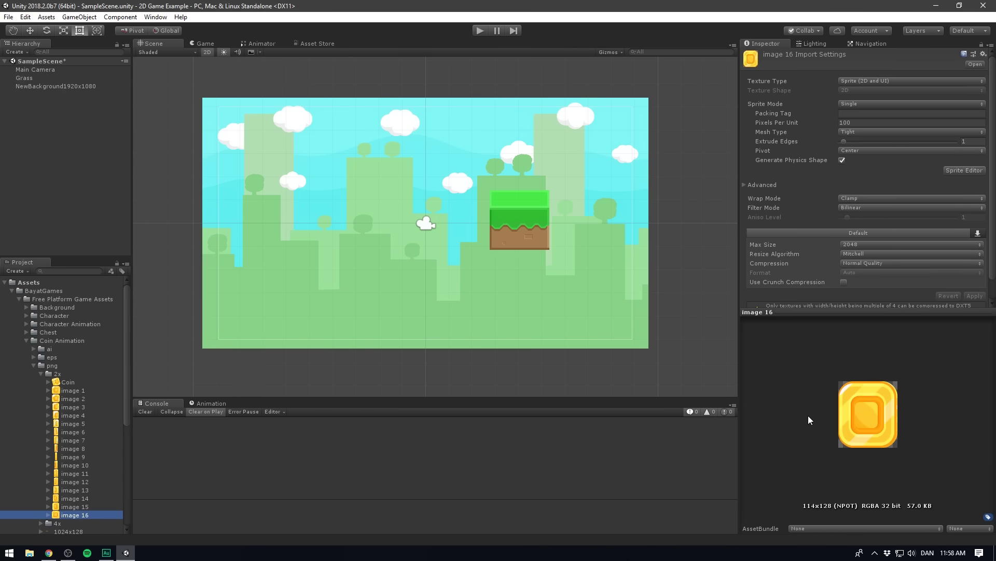
{"action": "key", "text": "Up"}
{"action": "key", "text": "Up"}
{"action": "key", "text": "Up"}
{"action": "key", "text": "Up"}
{"action": "key", "text": "Up"}
{"action": "key", "text": "Up"}
{"action": "key", "text": "Up"}
{"action": "key", "text": "Up"}
{"action": "key", "text": "Up"}
{"action": "key", "text": "Up"}
{"action": "key", "text": "Up"}
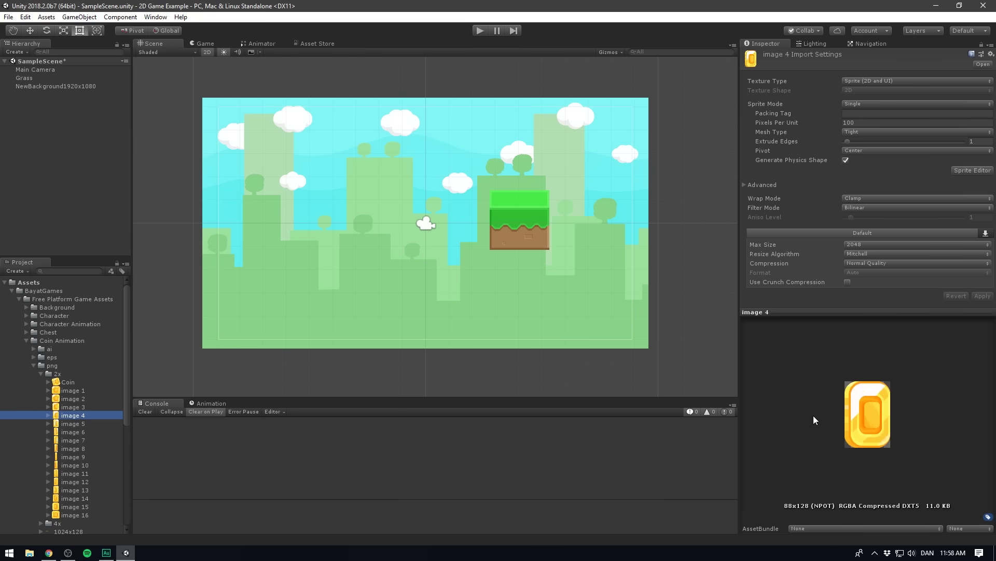
{"action": "key", "text": "Up"}
{"action": "key", "text": "Up"}
{"action": "key", "text": "Up"}
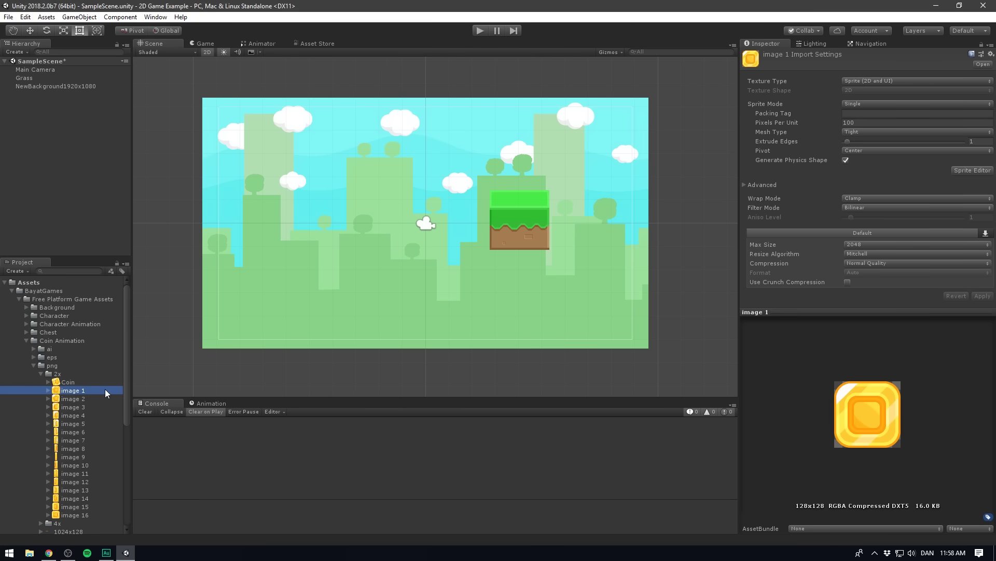
- Select coin frames image 1 through 16 and drop them into the scene left of centre
{"action": "left_click", "coordinate": [84, 513], "text": "shift"}
{"action": "left_click_drag", "start_coordinate": [70, 436], "coordinate": [379, 217]}
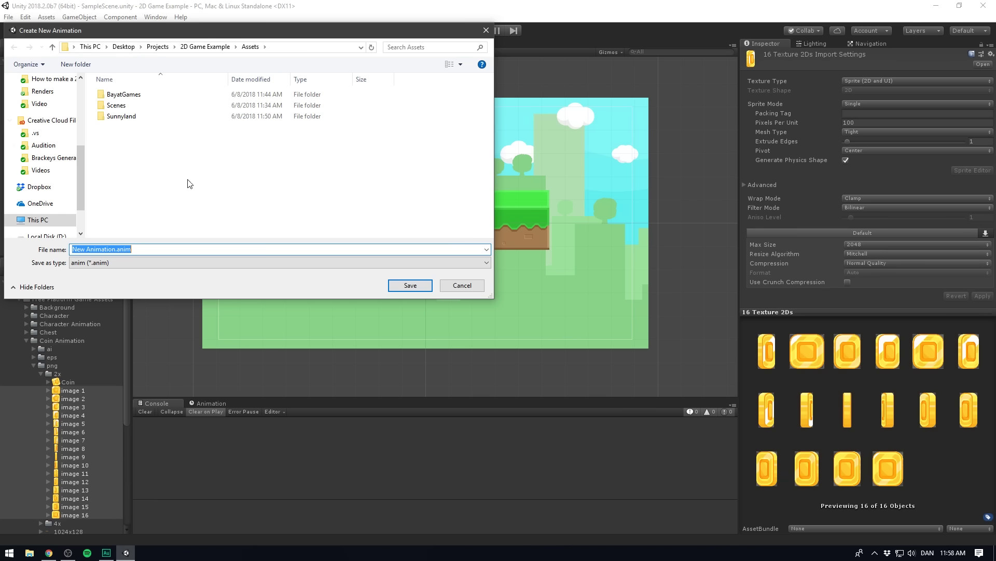
- Create a new Animation folder in Assets and navigate into it
{"action": "right_click", "coordinate": [121, 176]}
{"action": "mouse_move", "coordinate": [145, 294]}
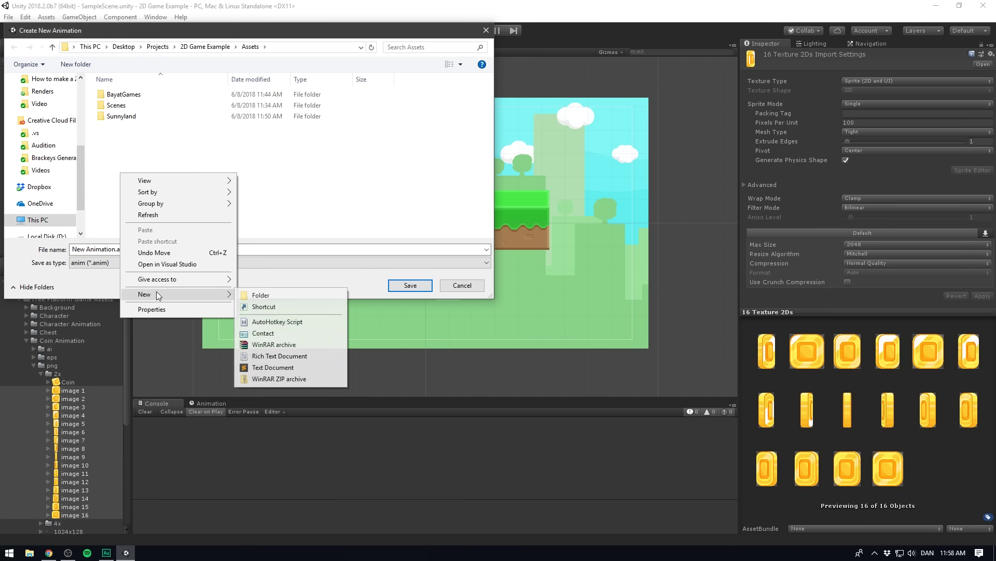
{"action": "left_click", "coordinate": [255, 296]}
{"action": "type", "text": "Animation"}
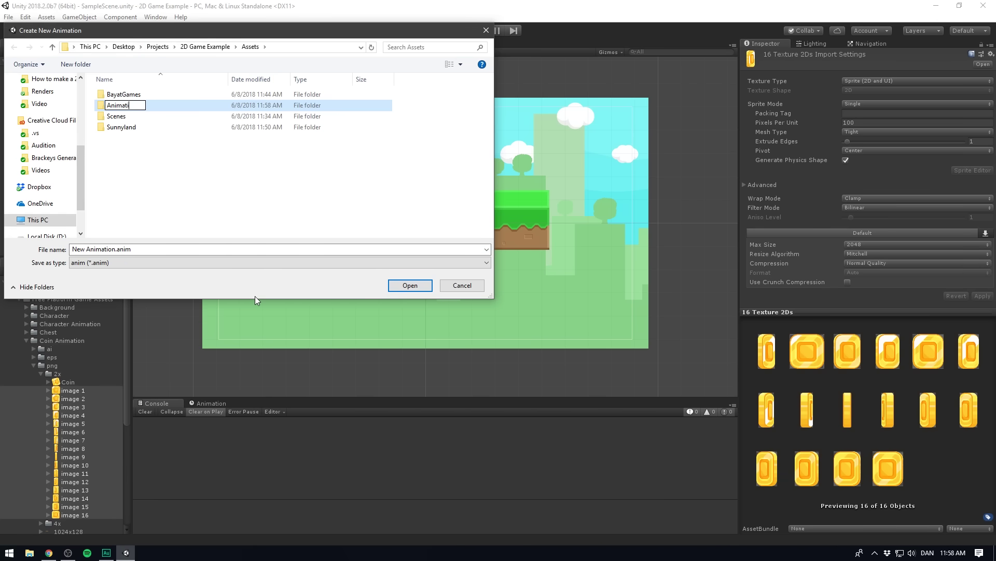
{"action": "key", "text": "Return"}
{"action": "double_click", "coordinate": [133, 100]}
- Save the clip as CoinAnimation.anim inside the Animation folder
{"action": "left_click_drag", "start_coordinate": [115, 249], "coordinate": [72, 248]}
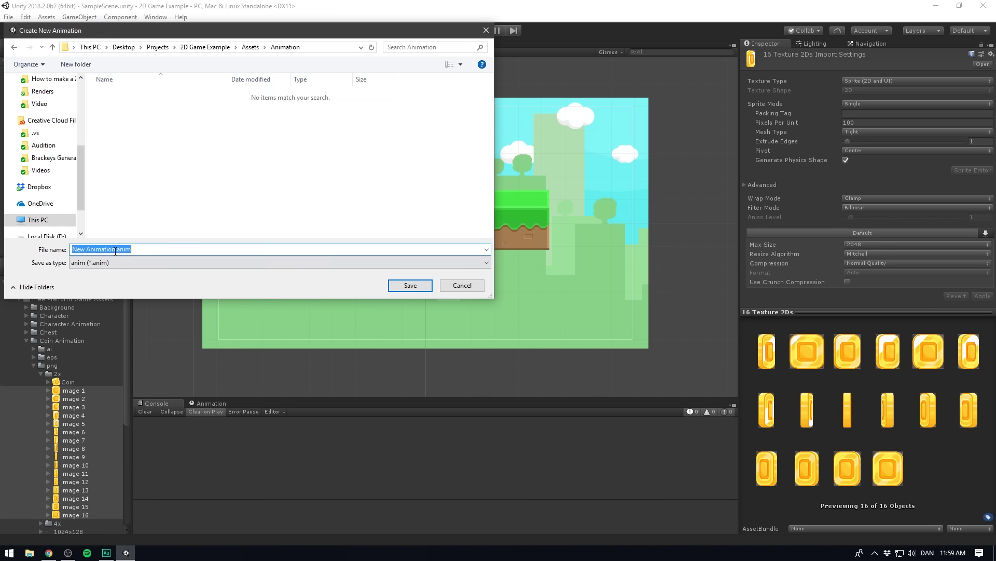
{"action": "type", "text": "CoinAnimati"}
{"action": "type", "text": "on"}
{"action": "left_click", "coordinate": [410, 285]}
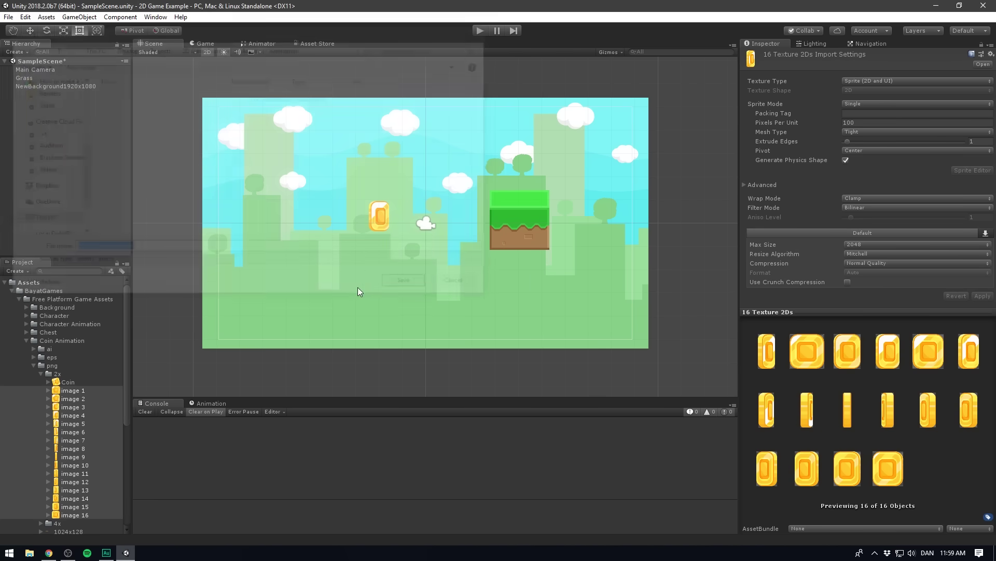
- Rename the auto-created animator controller in the Animation folder to CoinAnimator and select the coin
{"action": "left_click", "coordinate": [18, 291]}
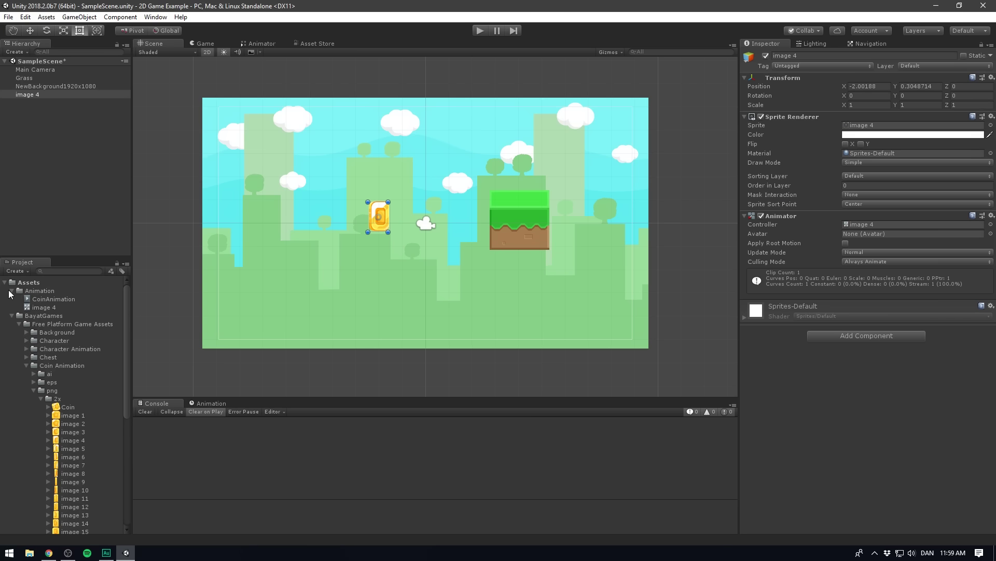
{"action": "left_click", "coordinate": [34, 298]}
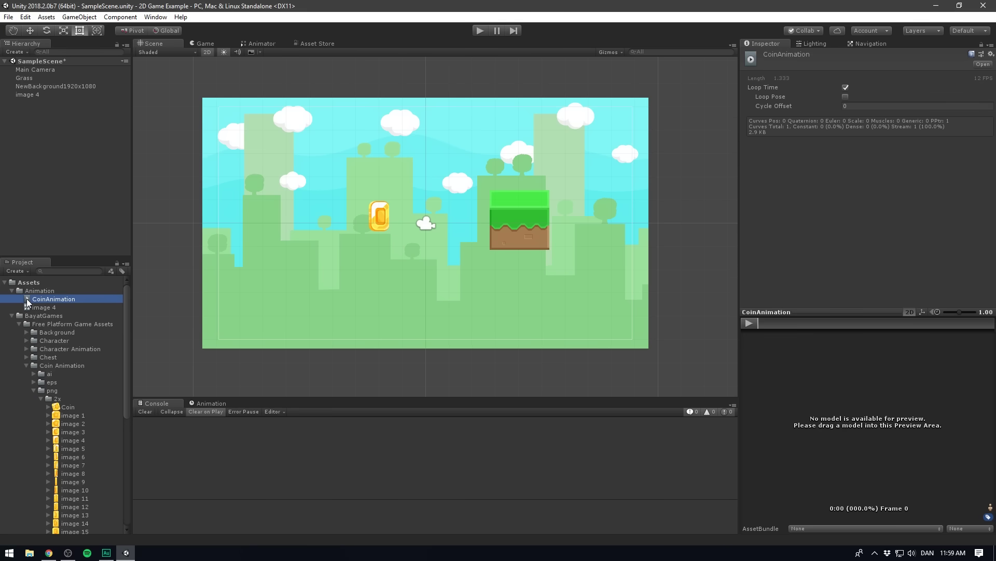
{"action": "left_click", "coordinate": [35, 307]}
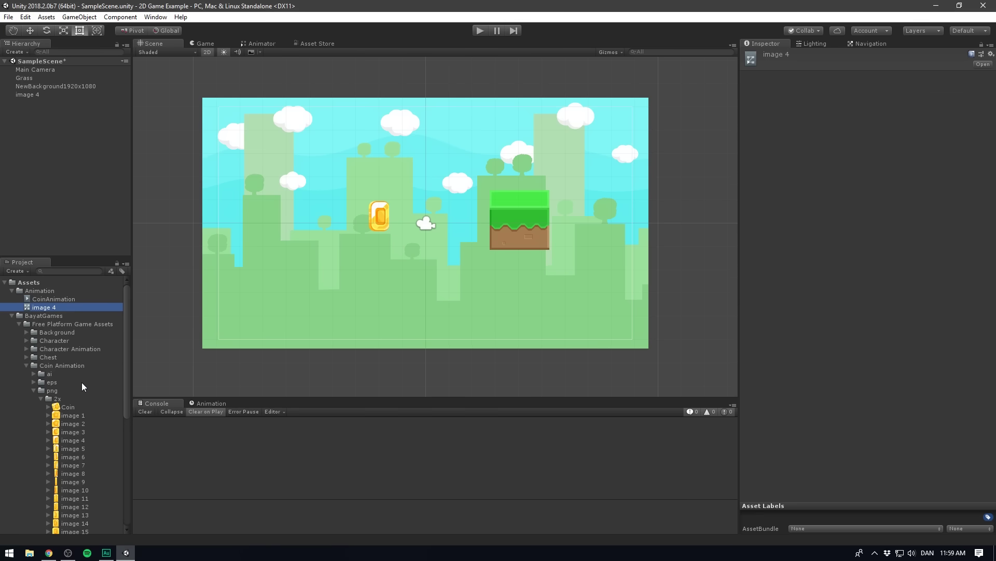
{"action": "left_click", "coordinate": [64, 308]}
{"action": "type", "text": "Coin"}
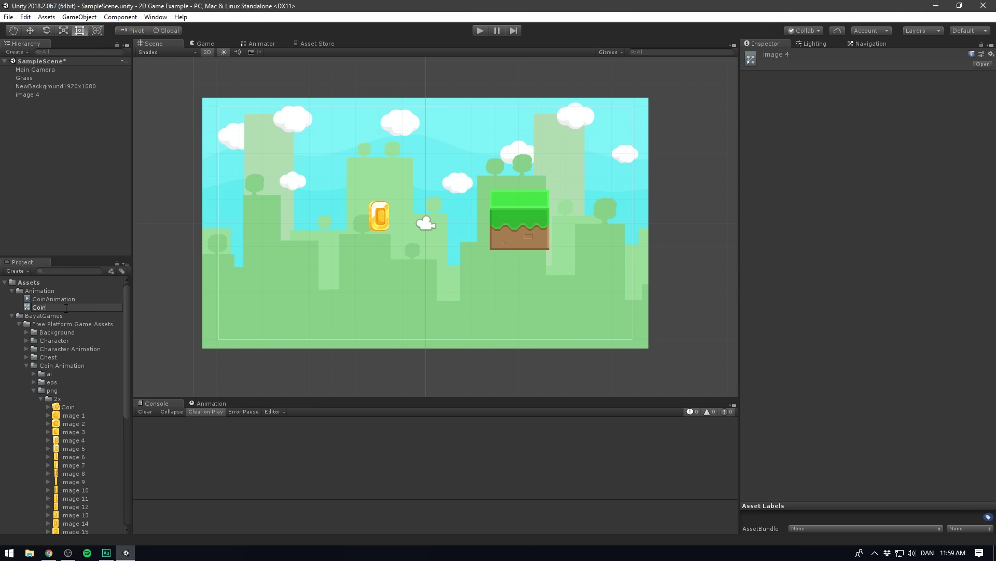
{"action": "type", "text": "Animator"}
{"action": "key", "text": "Return"}
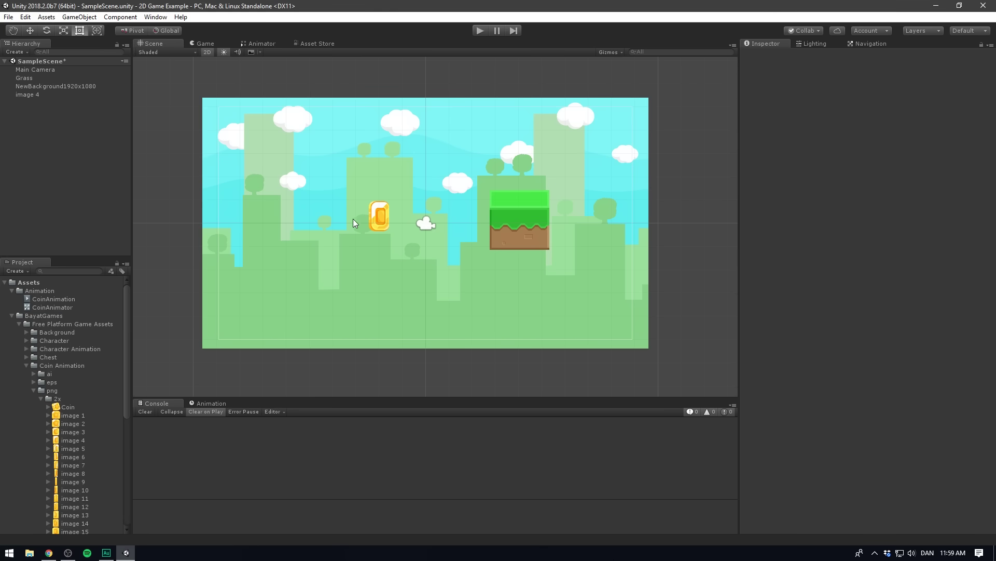
{"action": "left_click", "coordinate": [378, 215]}
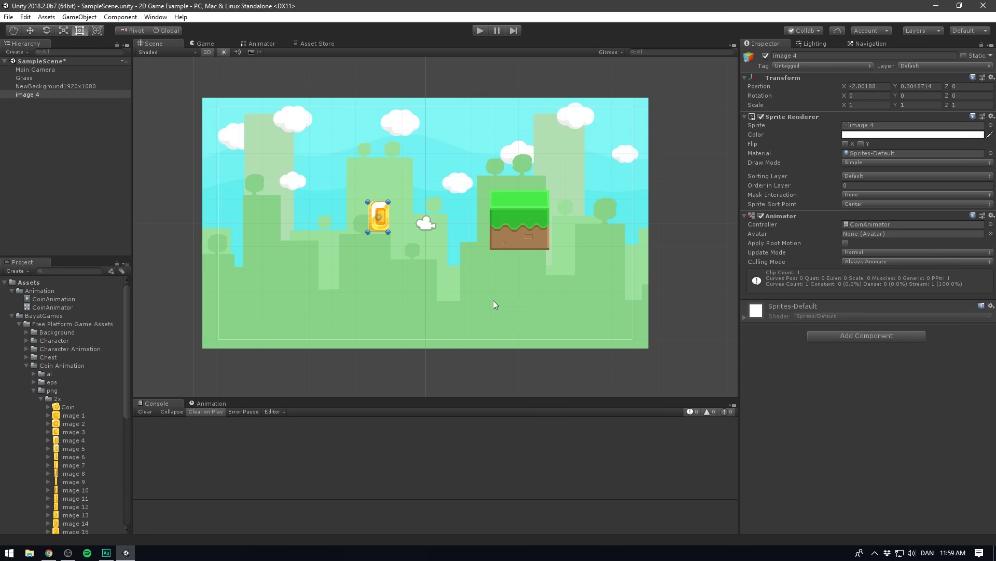
- Show the Animation window and preview the coin clip by scrubbing and playing it
{"action": "left_click", "coordinate": [156, 17]}
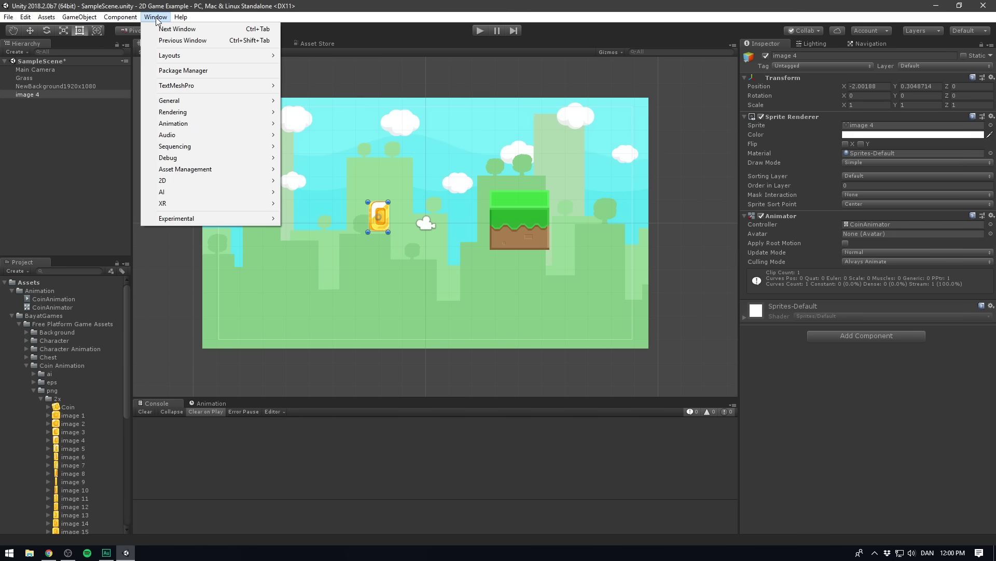
{"action": "left_click", "coordinate": [311, 124]}
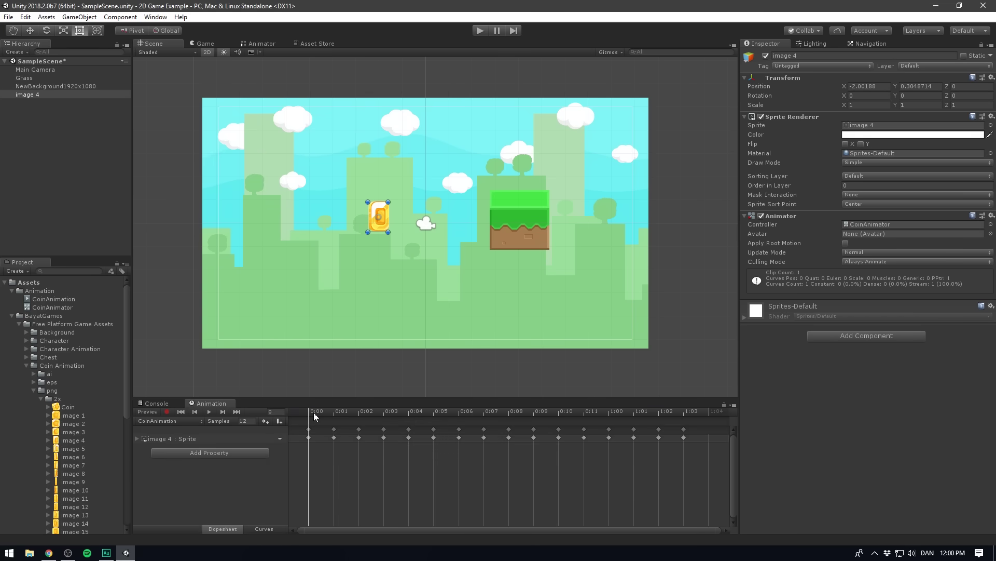
{"action": "mouse_move", "coordinate": [314, 412]}
{"action": "left_mouse_down"}
{"action": "mouse_move", "coordinate": [654, 438]}
{"action": "mouse_move", "coordinate": [210, 412]}
{"action": "left_mouse_up"}
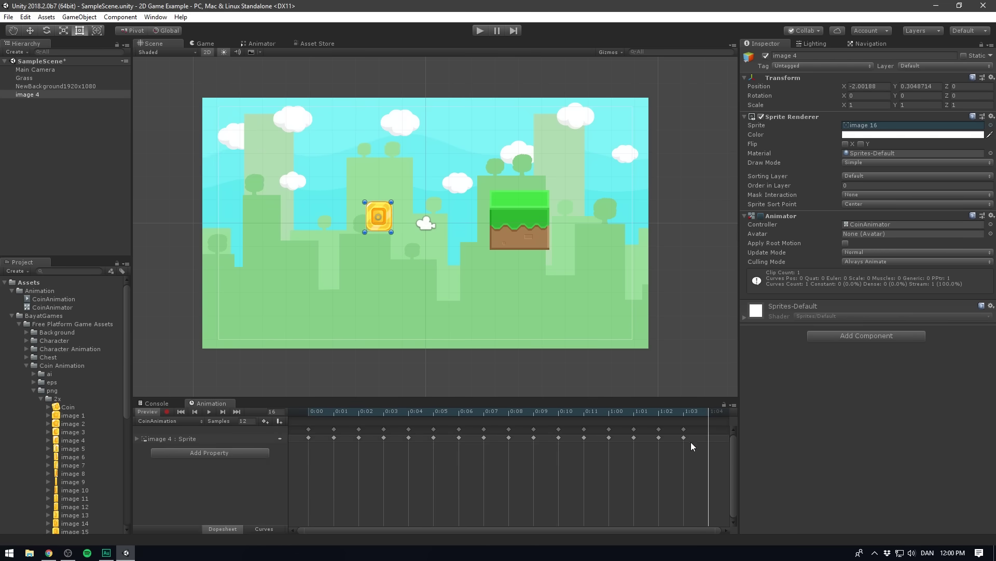
{"action": "left_click", "coordinate": [210, 412]}
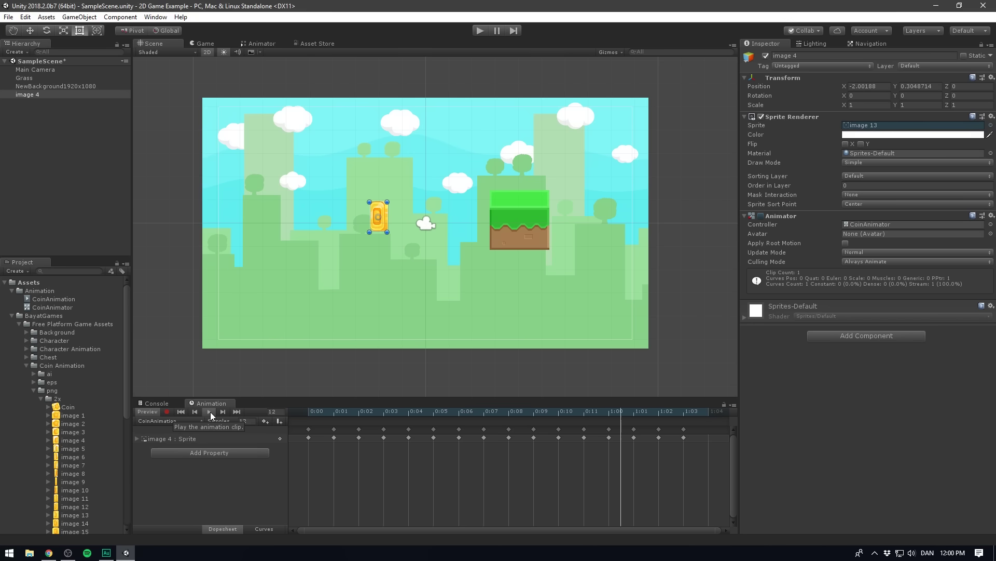
- Test the spinning coin in Play mode, then move the coin just above the grass platform
{"action": "left_click", "coordinate": [481, 30]}
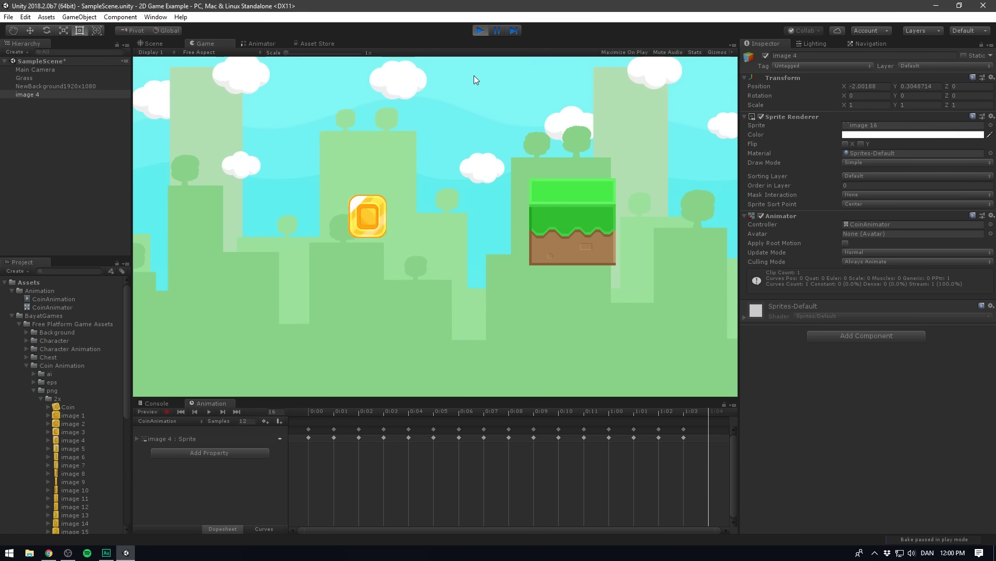
{"action": "key", "text": "ctrl+p"}
{"action": "left_click_drag", "start_coordinate": [381, 212], "coordinate": [520, 156]}
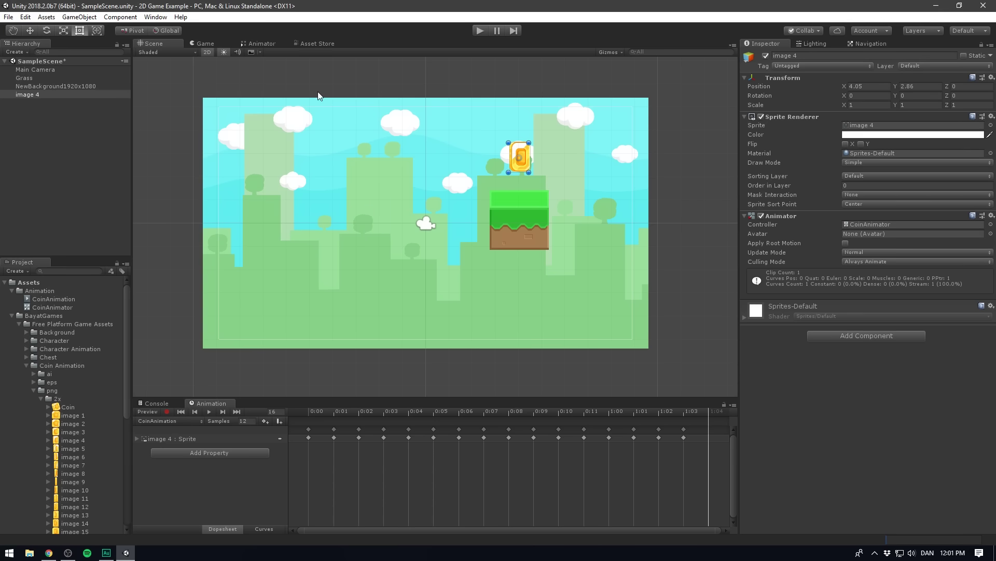
- Select the coin and browse Add Component > Physics 2D to give it a Box Collider 2D
{"action": "left_click", "coordinate": [49, 78]}
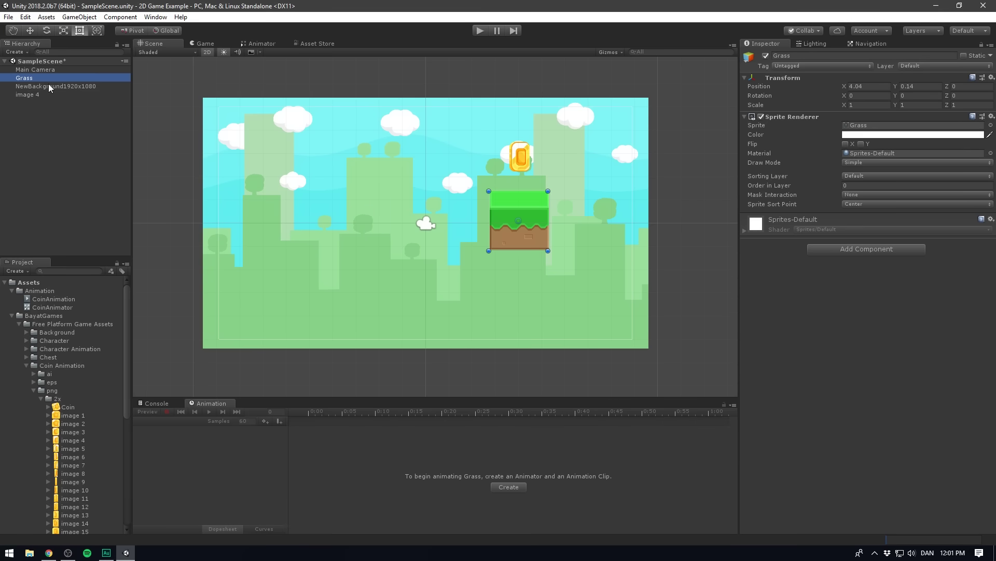
{"action": "left_click", "coordinate": [47, 86]}
{"action": "left_click", "coordinate": [43, 94]}
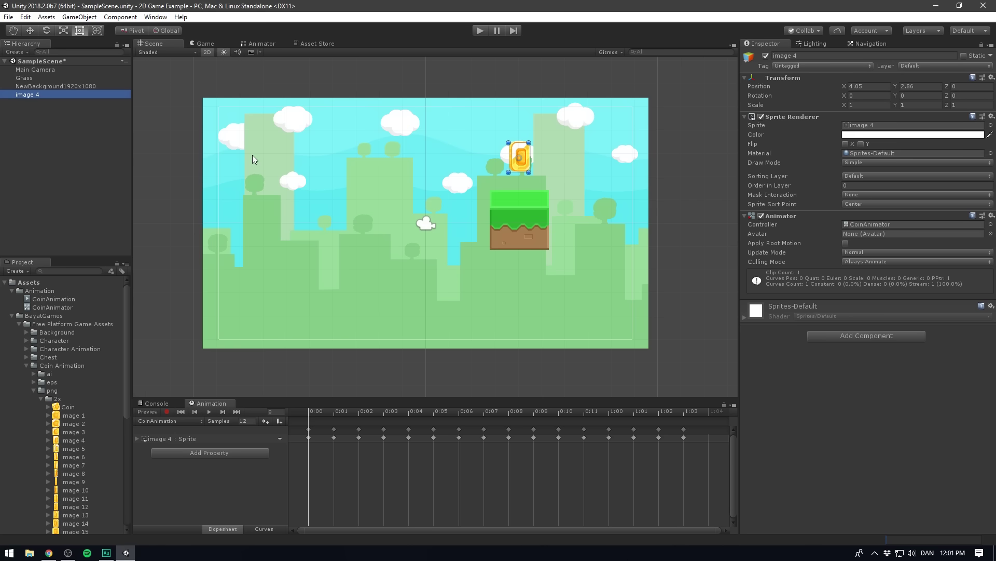
{"action": "left_click", "coordinate": [524, 245]}
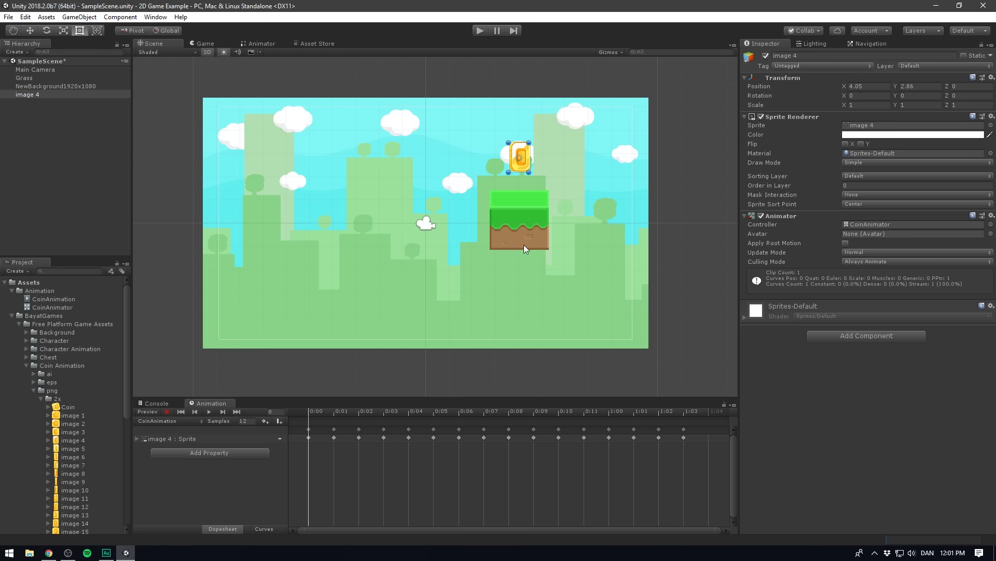
{"action": "left_click", "coordinate": [826, 336]}
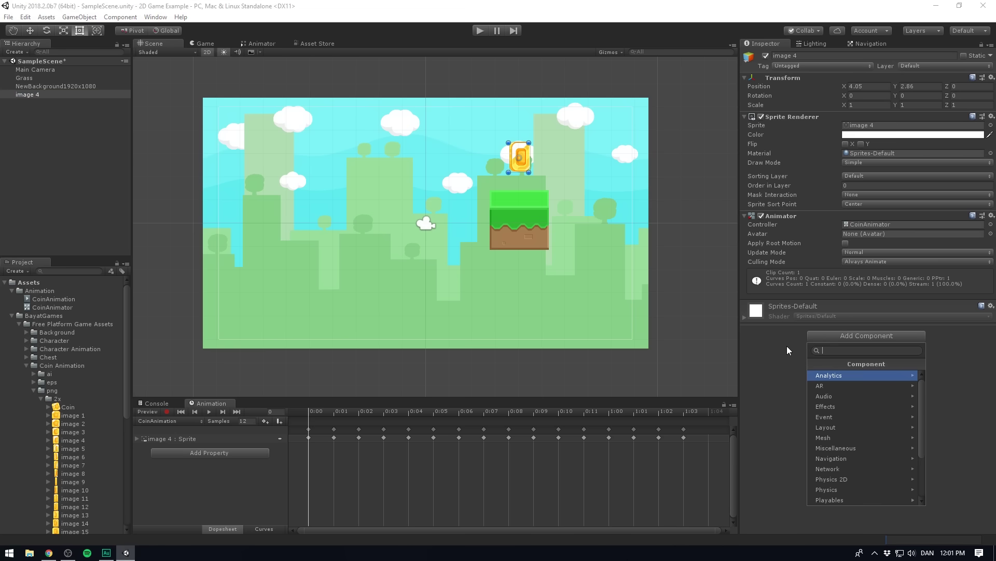
{"action": "left_click", "coordinate": [846, 477]}
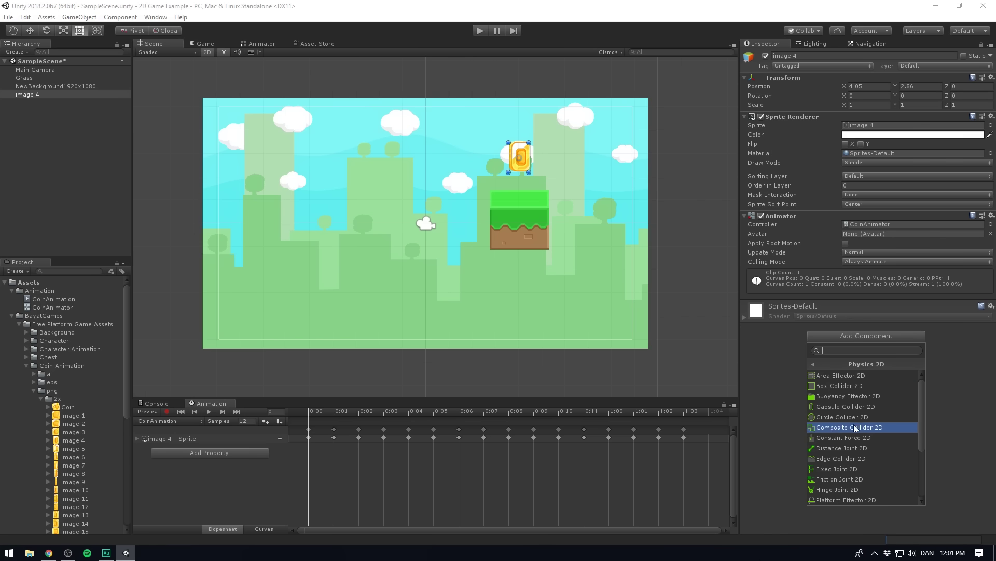
- Add the Box Collider 2D to the coin and set its Size X to 1 (height 1.28)
{"action": "left_click", "coordinate": [880, 385]}
{"action": "scroll", "coordinate": [523, 156], "scroll_direction": "up", "scroll_amount": 1}
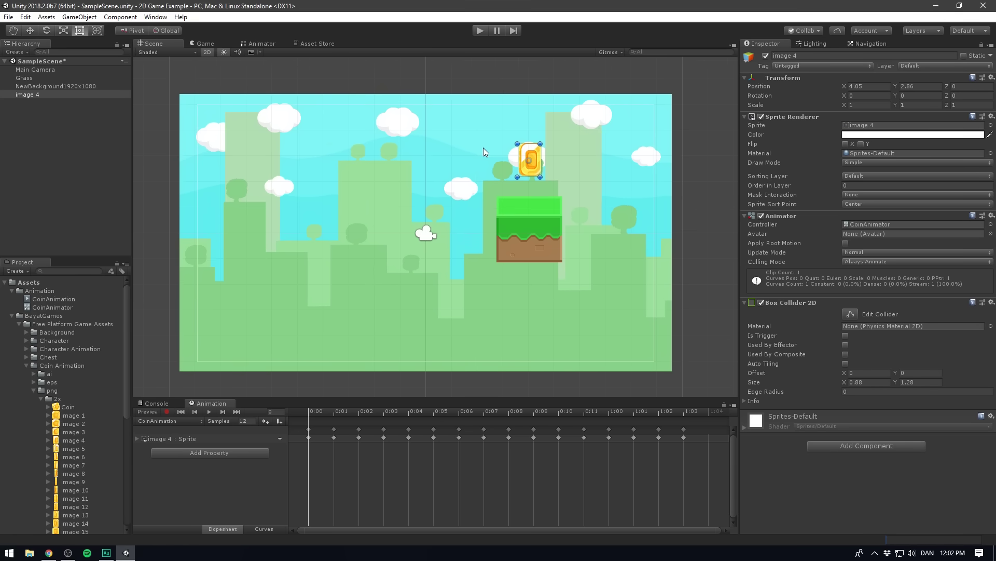
{"action": "scroll", "coordinate": [484, 147], "scroll_direction": "up", "scroll_amount": 3}
{"action": "scroll", "coordinate": [484, 147], "scroll_direction": "up", "scroll_amount": 3}
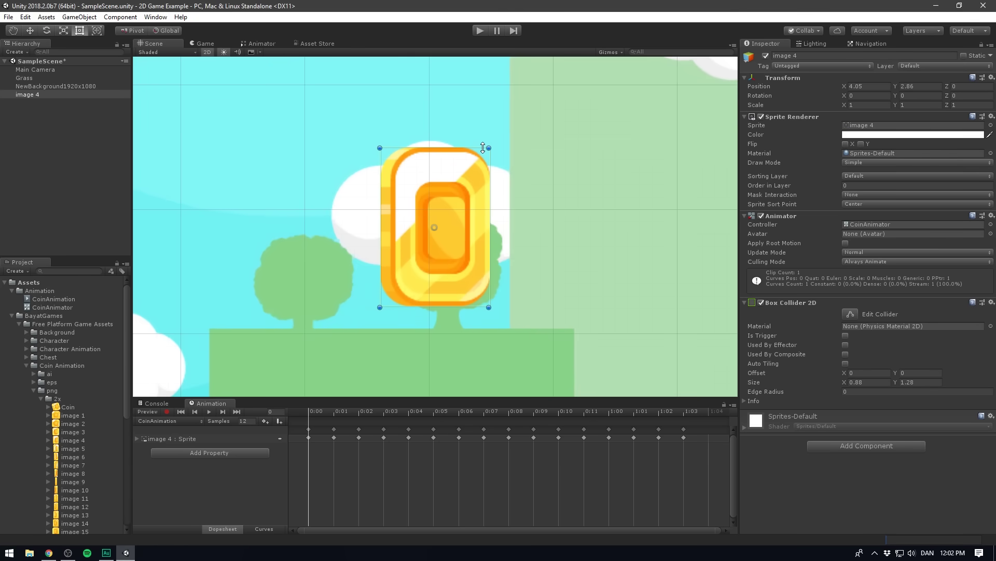
{"action": "scroll", "coordinate": [399, 164], "scroll_direction": "up", "scroll_amount": 2}
{"action": "scroll", "coordinate": [399, 164], "scroll_direction": "up", "scroll_amount": 2}
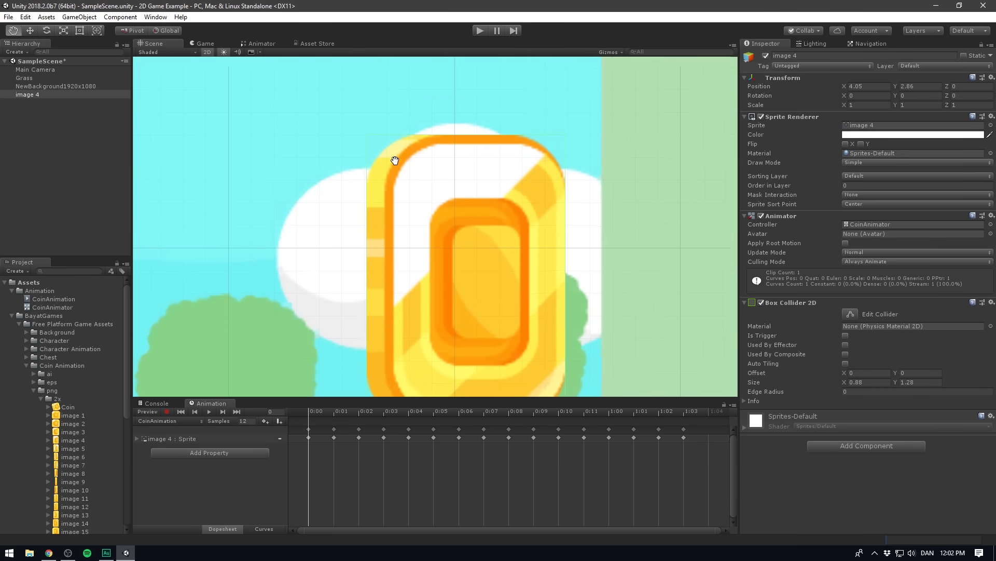
{"action": "scroll", "coordinate": [398, 163], "scroll_direction": "up", "scroll_amount": 1}
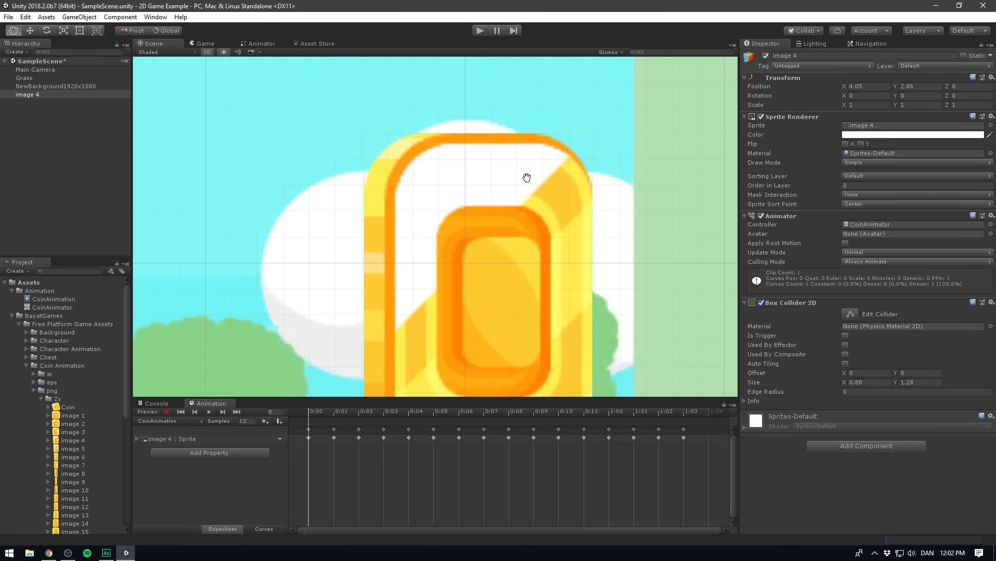
{"action": "middle_click_drag", "start_coordinate": [452, 276], "coordinate": [404, 202]}
{"action": "scroll", "coordinate": [405, 202], "scroll_direction": "down", "scroll_amount": 3}
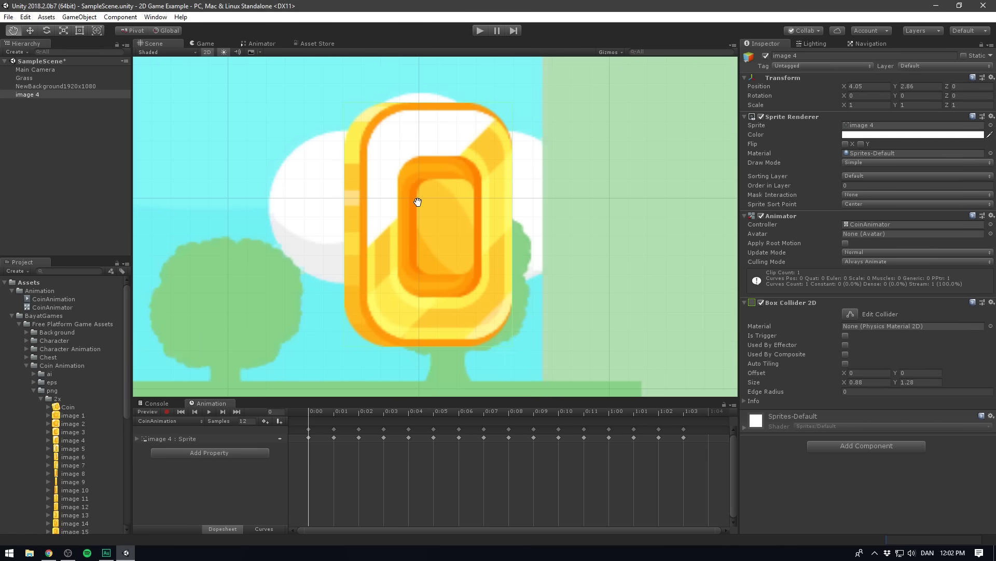
{"action": "scroll", "coordinate": [421, 202], "scroll_direction": "down", "scroll_amount": 3}
{"action": "scroll", "coordinate": [436, 203], "scroll_direction": "down", "scroll_amount": 4}
{"action": "scroll", "coordinate": [448, 204], "scroll_direction": "down", "scroll_amount": 2}
{"action": "scroll", "coordinate": [452, 204], "scroll_direction": "up", "scroll_amount": 1}
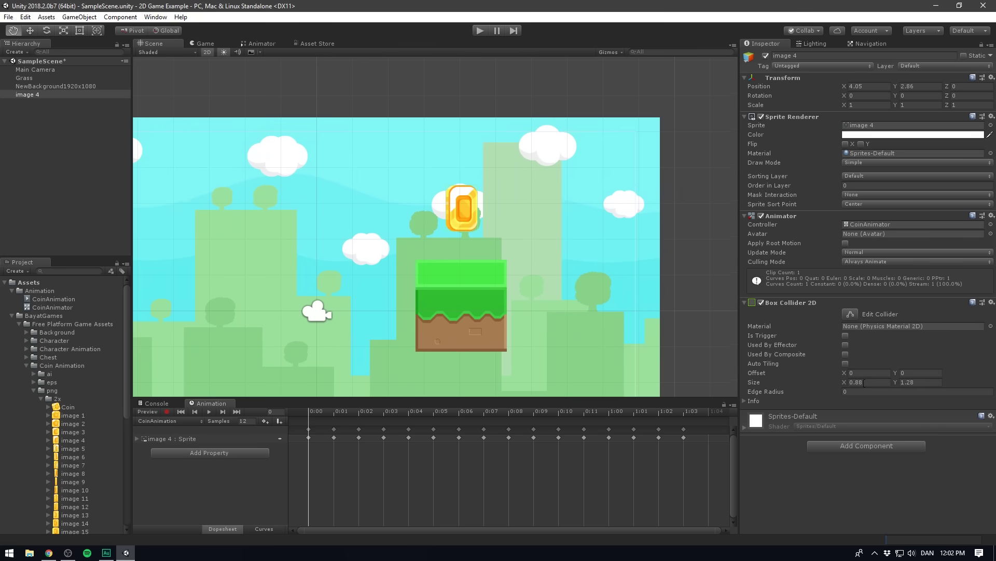
{"action": "left_click", "coordinate": [856, 382]}
{"action": "type", "text": "1"}
{"action": "scroll", "coordinate": [467, 211], "scroll_direction": "up", "scroll_amount": 4}
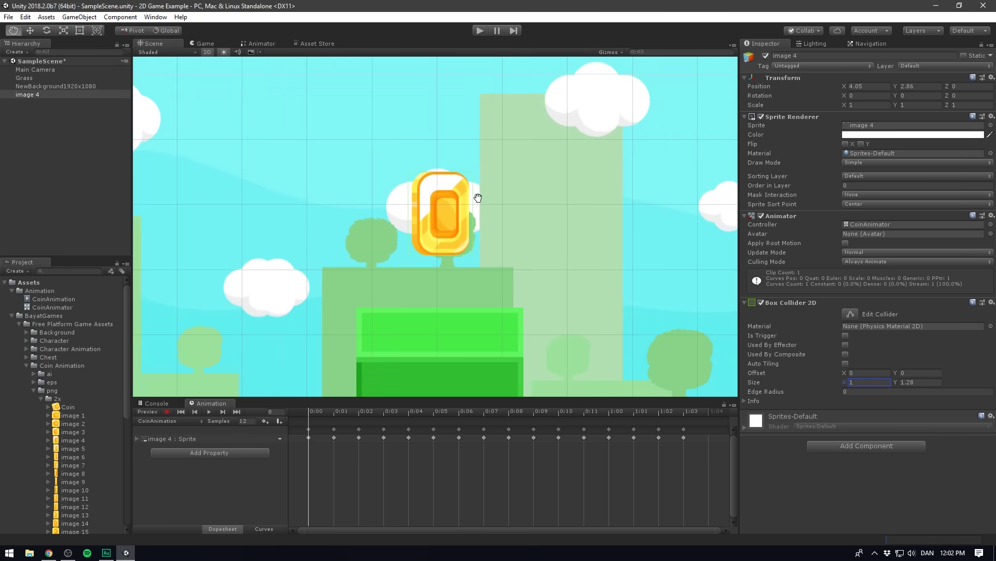
{"action": "scroll", "coordinate": [468, 210], "scroll_direction": "up", "scroll_amount": 4}
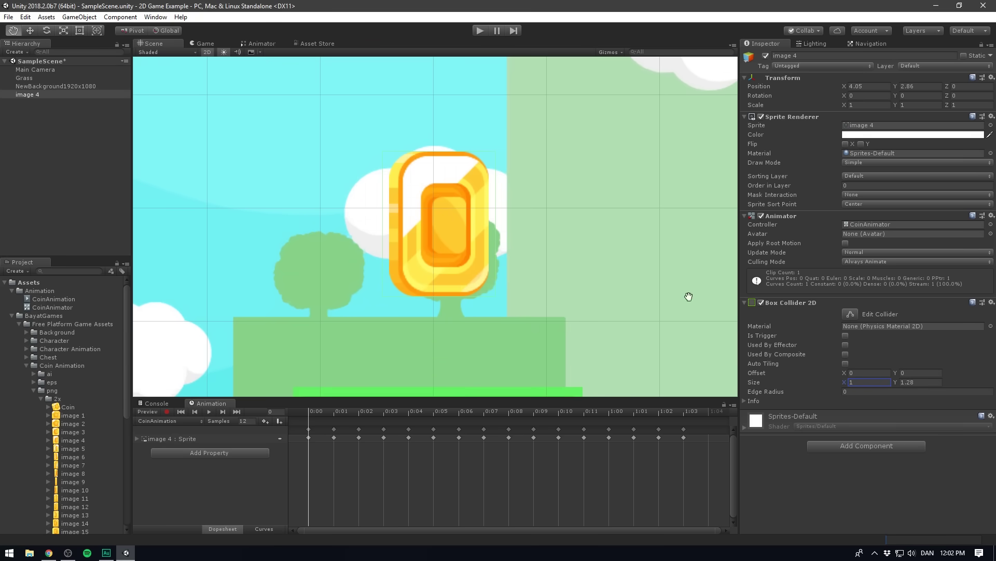
{"action": "scroll", "coordinate": [563, 229], "scroll_direction": "down", "scroll_amount": 2}
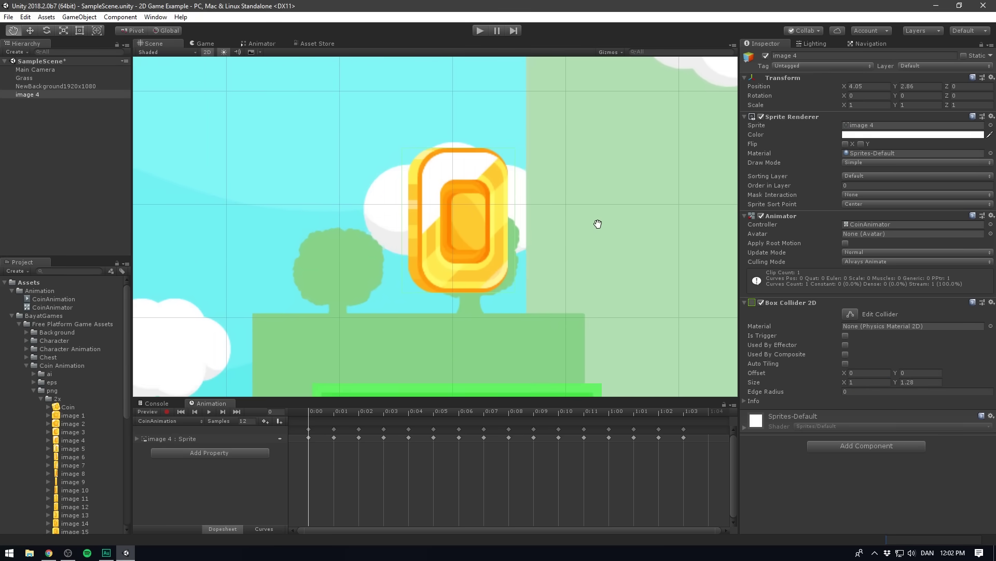
{"action": "key", "text": "t"}
{"action": "scroll", "coordinate": [524, 227], "scroll_direction": "down", "scroll_amount": 3}
{"action": "scroll", "coordinate": [524, 226], "scroll_direction": "down", "scroll_amount": 2}
{"action": "scroll", "coordinate": [546, 231], "scroll_direction": "down", "scroll_amount": 2}
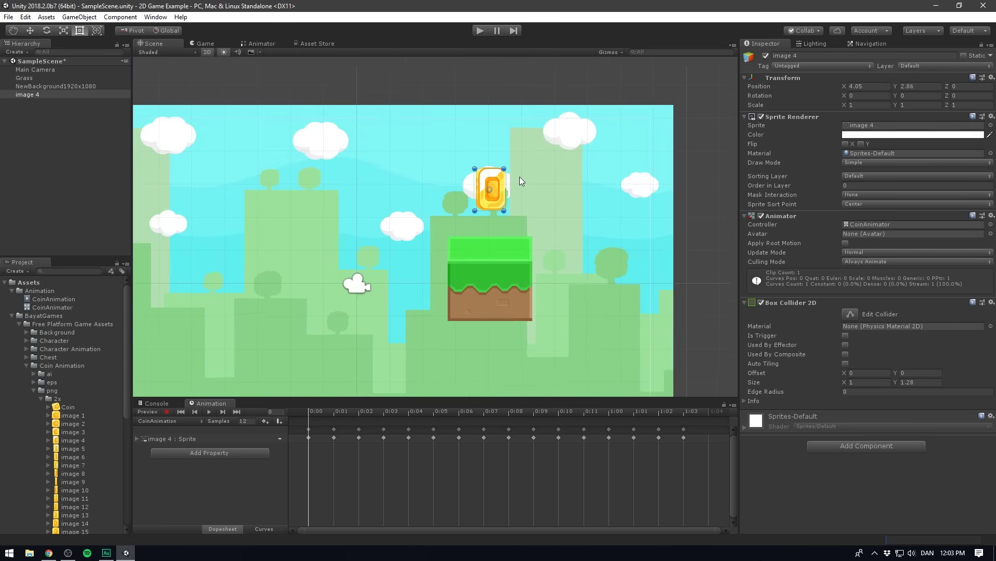
{"action": "scroll", "coordinate": [520, 177], "scroll_direction": "down", "scroll_amount": 2}
{"action": "scroll", "coordinate": [537, 167], "scroll_direction": "down", "scroll_amount": 2}
{"action": "scroll", "coordinate": [555, 160], "scroll_direction": "down", "scroll_amount": 1}
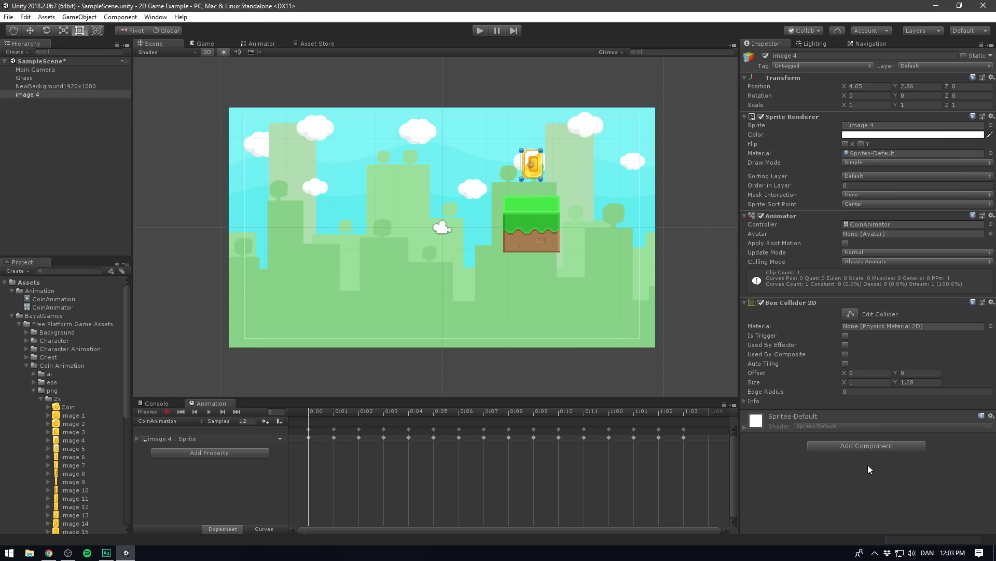
- Add a Rigidbody 2D to the coin, test-play it falling off-screen, then select the Grass platform
{"action": "left_click", "coordinate": [860, 445]}
{"action": "type", "text": "rigid"}
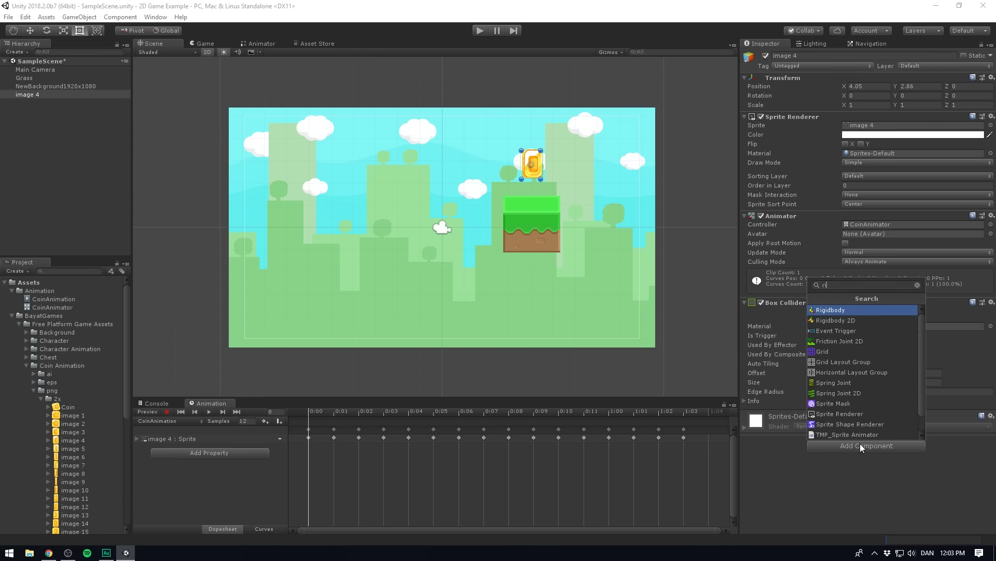
{"action": "left_click", "coordinate": [831, 320]}
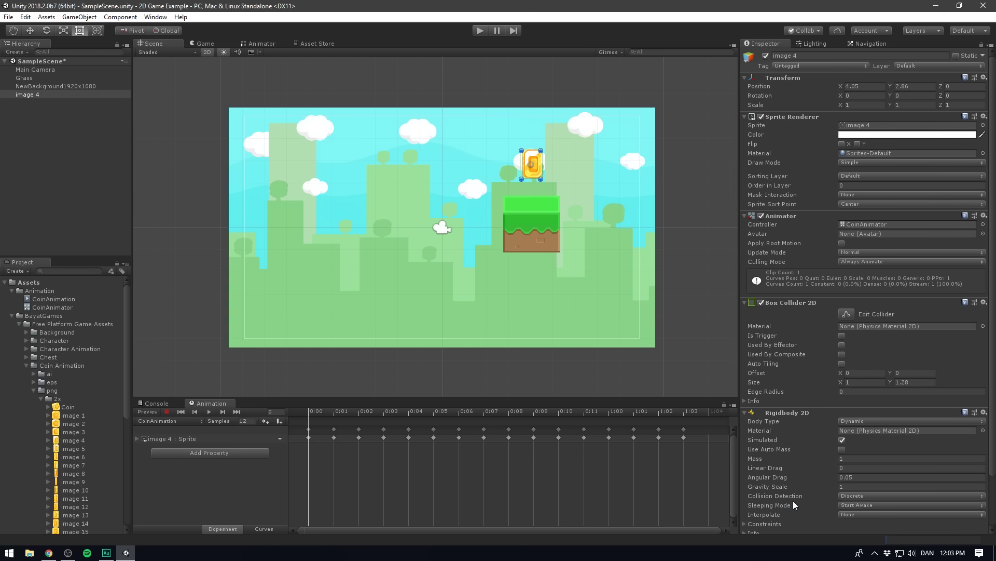
{"action": "left_click", "coordinate": [479, 32]}
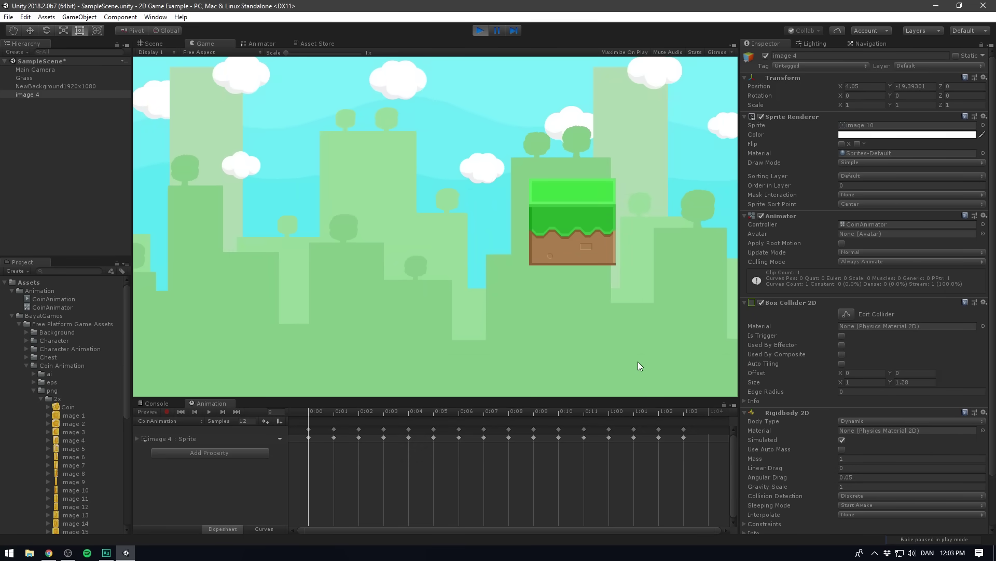
{"action": "left_click", "coordinate": [483, 29]}
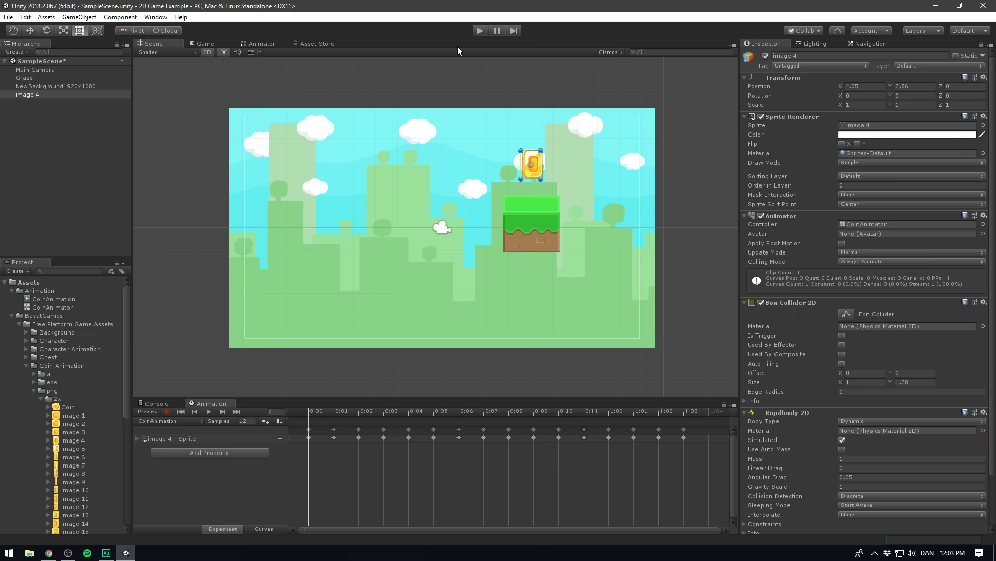
{"action": "left_click", "coordinate": [23, 78]}
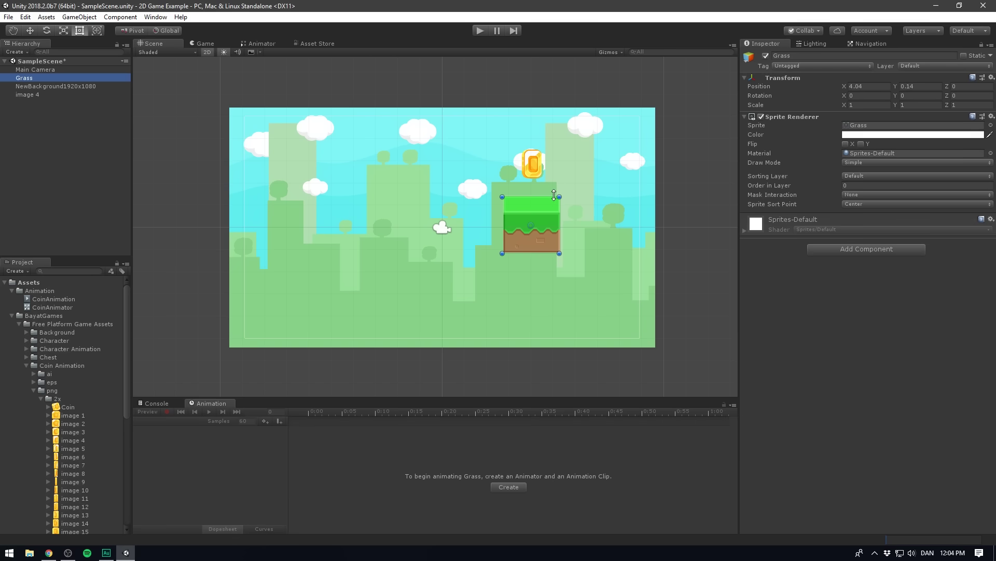
- Give Grass a Box Collider 2D and drag its top edge down below the grass surface
{"action": "left_click", "coordinate": [854, 248]}
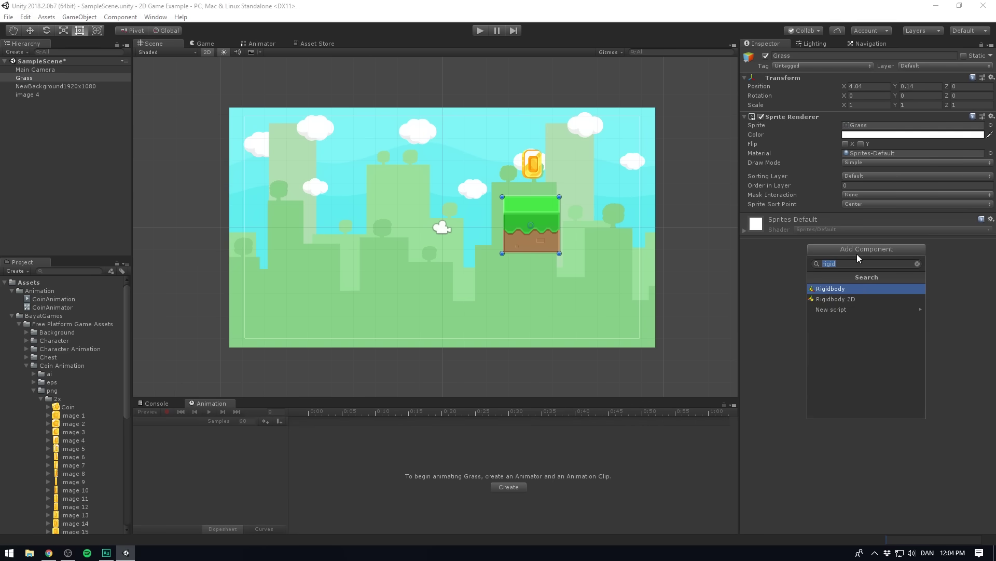
{"action": "type", "text": "box co"}
{"action": "key", "text": "Down"}
{"action": "key", "text": "Return"}
{"action": "scroll", "coordinate": [551, 197], "scroll_direction": "up", "scroll_amount": 4}
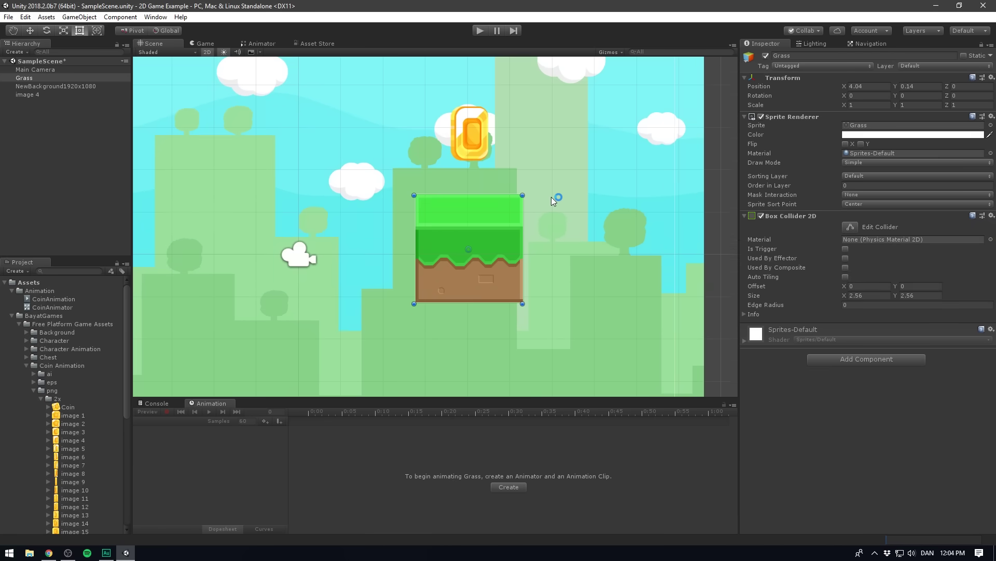
{"action": "left_click", "coordinate": [850, 227]}
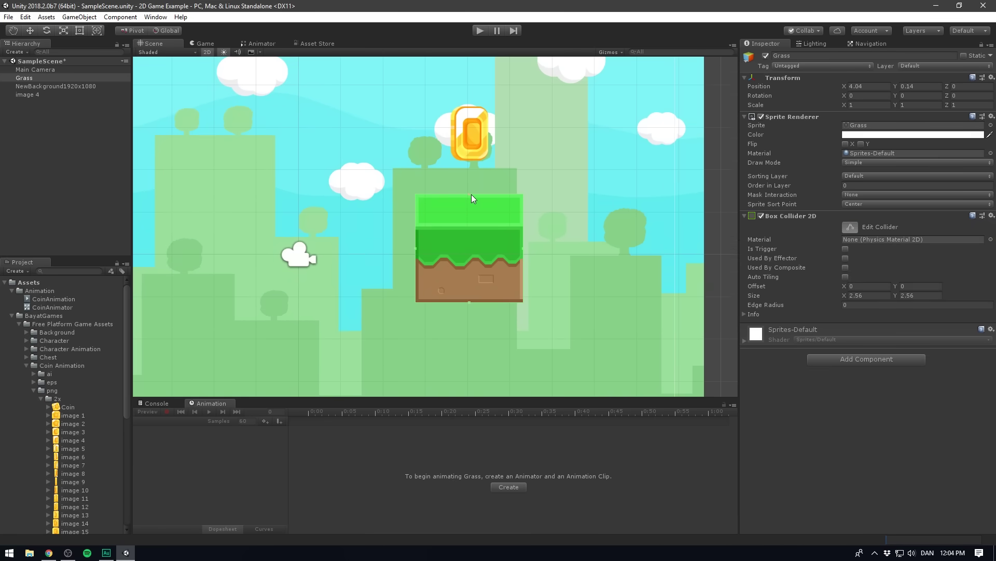
{"action": "left_click_drag", "start_coordinate": [471, 198], "coordinate": [470, 210]}
{"action": "key", "text": "t"}
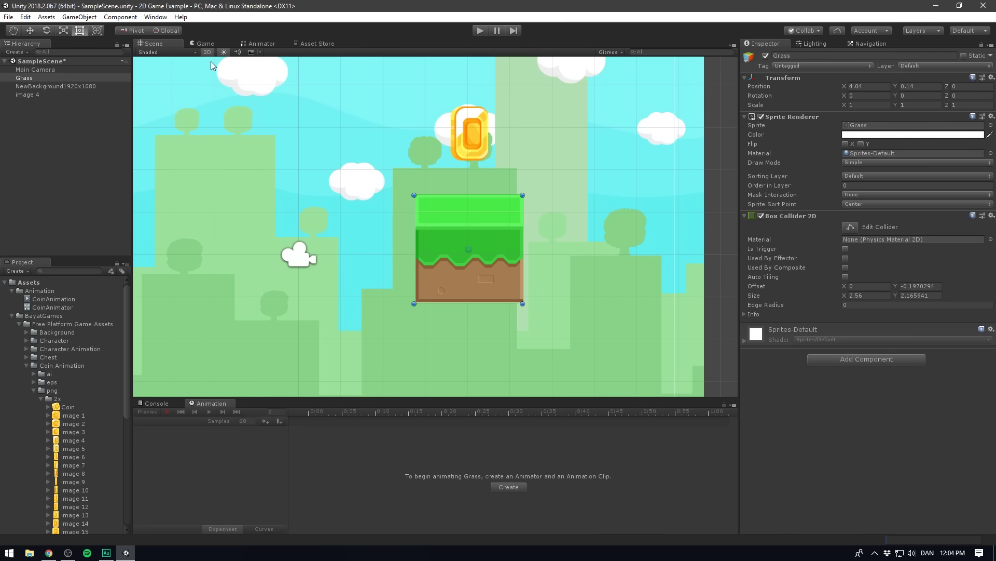
{"action": "scroll", "coordinate": [300, 140], "scroll_direction": "down", "scroll_amount": 2}
{"action": "scroll", "coordinate": [427, 141], "scroll_direction": "down", "scroll_amount": 1}
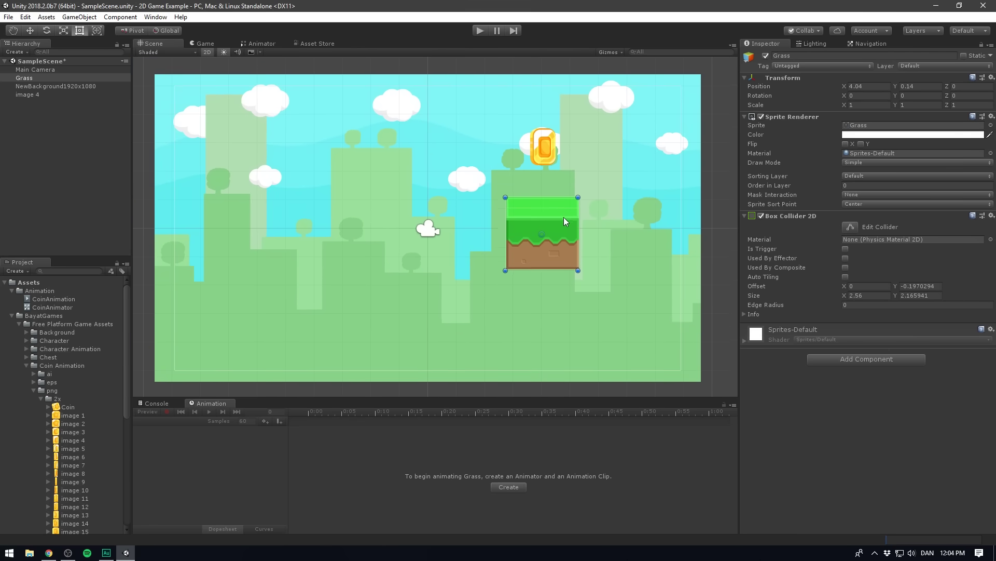
- Lower the grass platform to about Y -2.04 and test-play the coin landing on it
{"action": "left_click_drag", "start_coordinate": [564, 220], "coordinate": [564, 274]}
{"action": "left_click", "coordinate": [479, 32]}
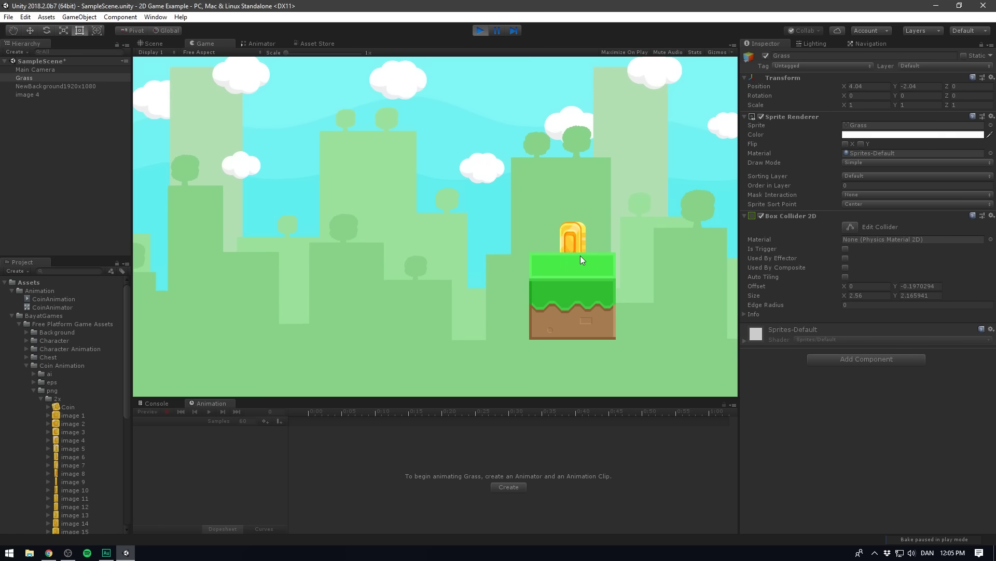
{"action": "key", "text": "ctrl+p"}
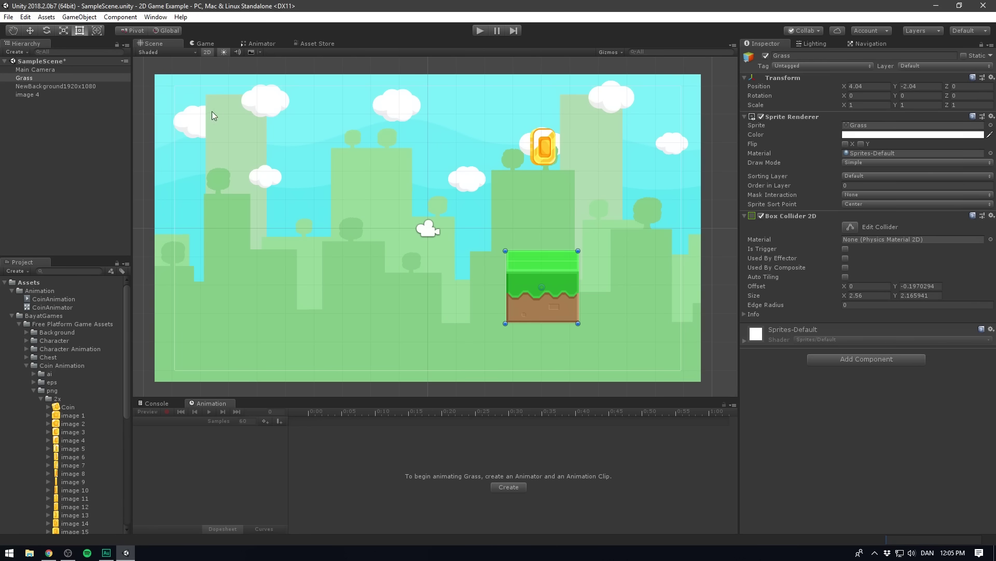
- Set the coin's Sprite Renderer Order in Layer to 10 and test-play the scene again
{"action": "left_click", "coordinate": [29, 95]}
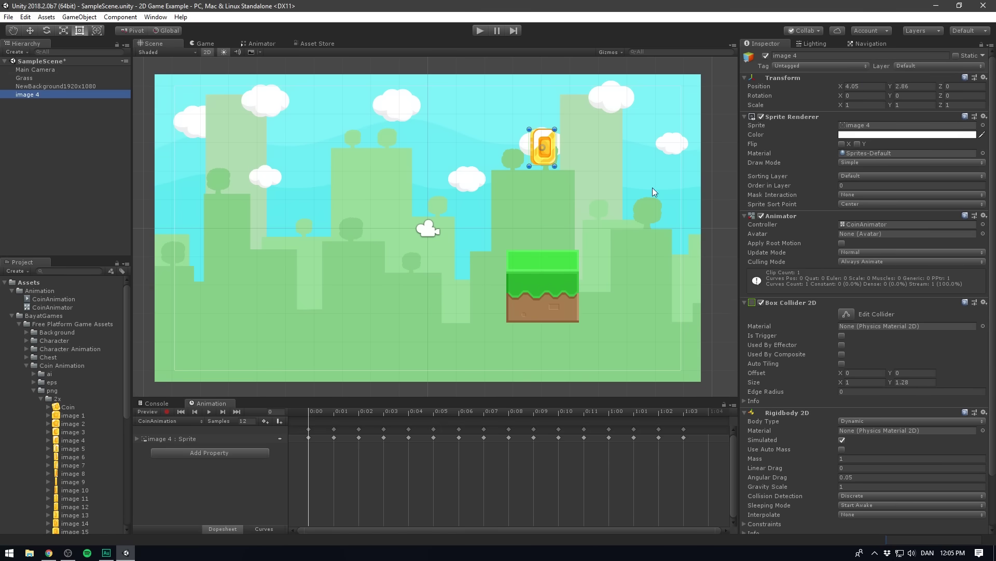
{"action": "left_click", "coordinate": [872, 187]}
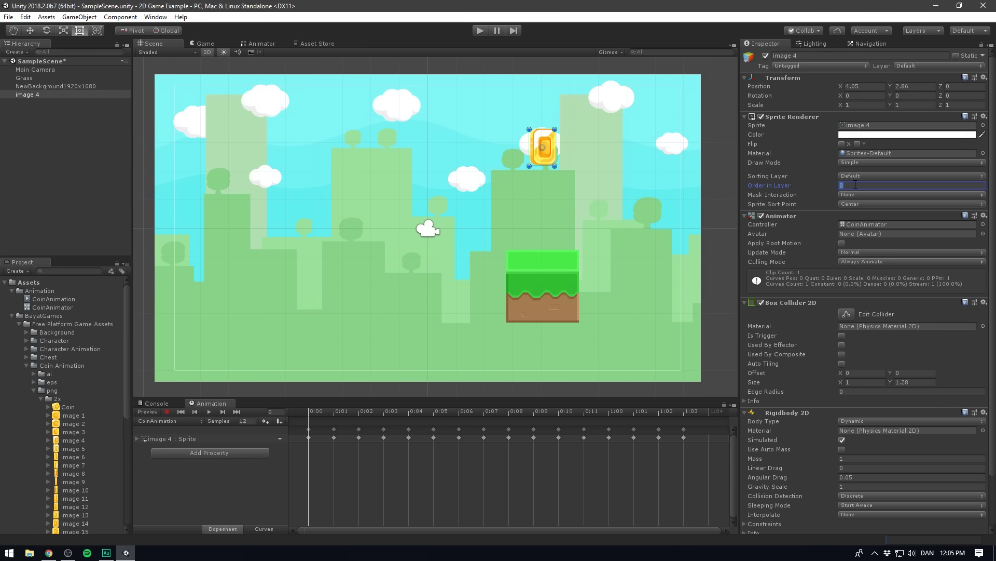
{"action": "type", "text": "10"}
{"action": "left_click", "coordinate": [480, 30]}
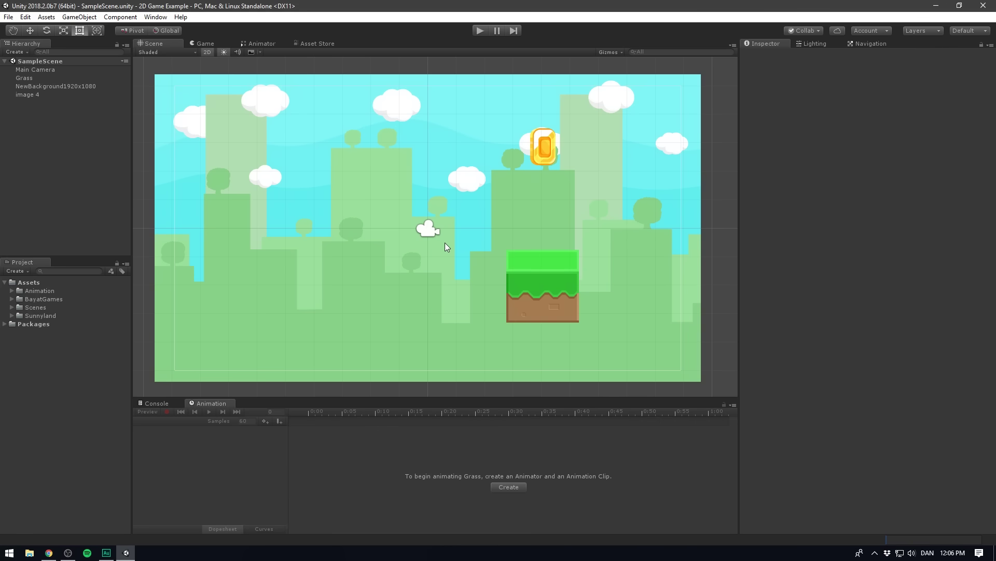
- Undo an accidental platform move and expand the BayatGames Free Platform Game Assets sprite folders
{"action": "left_click", "coordinate": [540, 269]}
{"action": "mouse_move", "coordinate": [557, 273]}
{"action": "left_mouse_down"}
{"action": "mouse_move", "coordinate": [361, 235]}
{"action": "mouse_move", "coordinate": [537, 264]}
{"action": "left_mouse_up"}
{"action": "key", "text": "ctrl+z"}
{"action": "key", "text": "ctrl+z"}
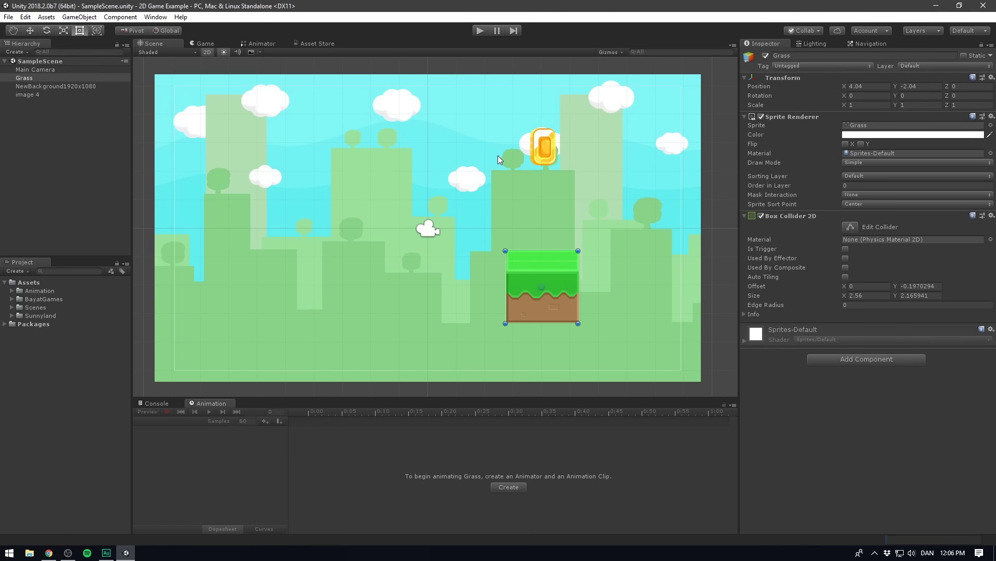
{"action": "left_click", "coordinate": [372, 267]}
{"action": "left_click", "coordinate": [20, 299]}
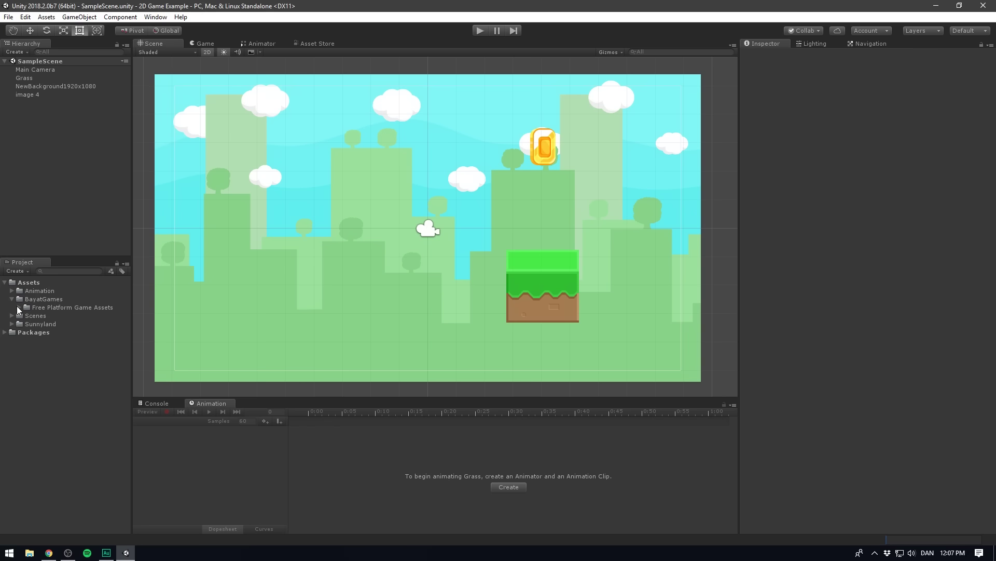
{"action": "left_click", "coordinate": [19, 308], "text": "alt"}
{"action": "scroll", "coordinate": [70, 374], "scroll_direction": "down", "scroll_amount": 5}
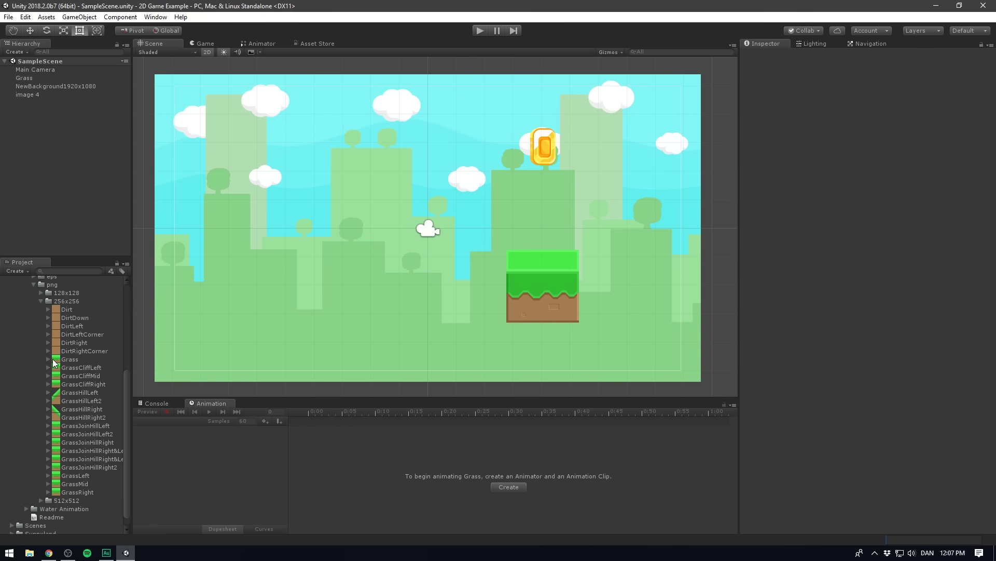
- Select the grass block and the coin together and delete both from the scene
{"action": "left_click", "coordinate": [547, 273]}
{"action": "left_click", "coordinate": [541, 143], "text": "ctrl"}
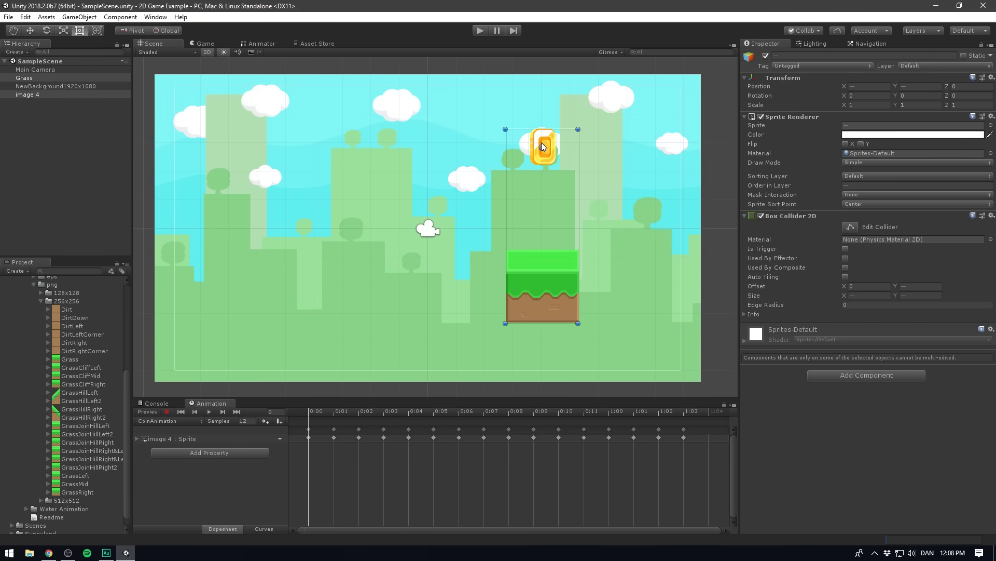
{"action": "key", "text": "Delete"}
- Create a 2D Tilemap object and set its parent Grid's cell size to 2 by 2
{"action": "right_click", "coordinate": [48, 137]}
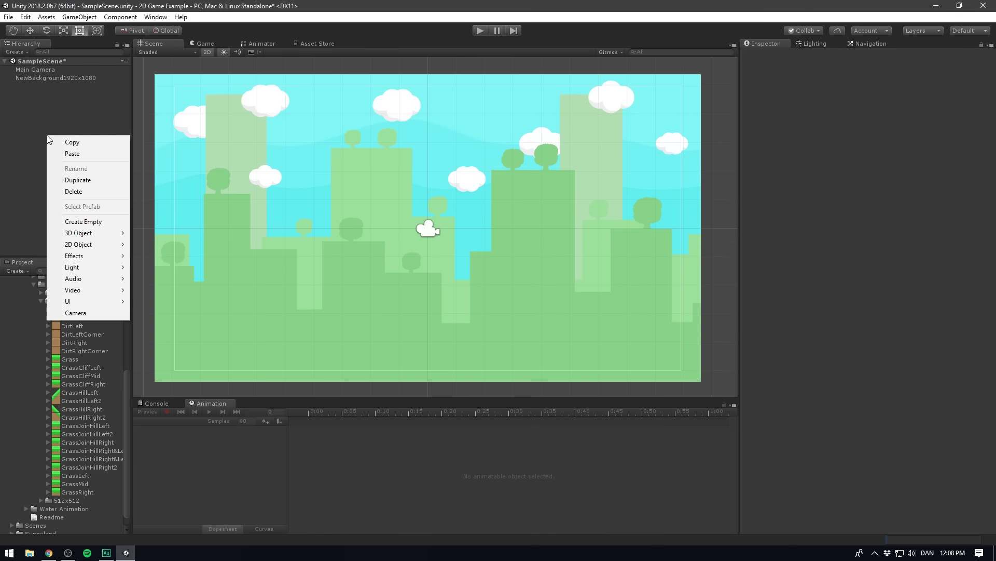
{"action": "mouse_move", "coordinate": [79, 244]}
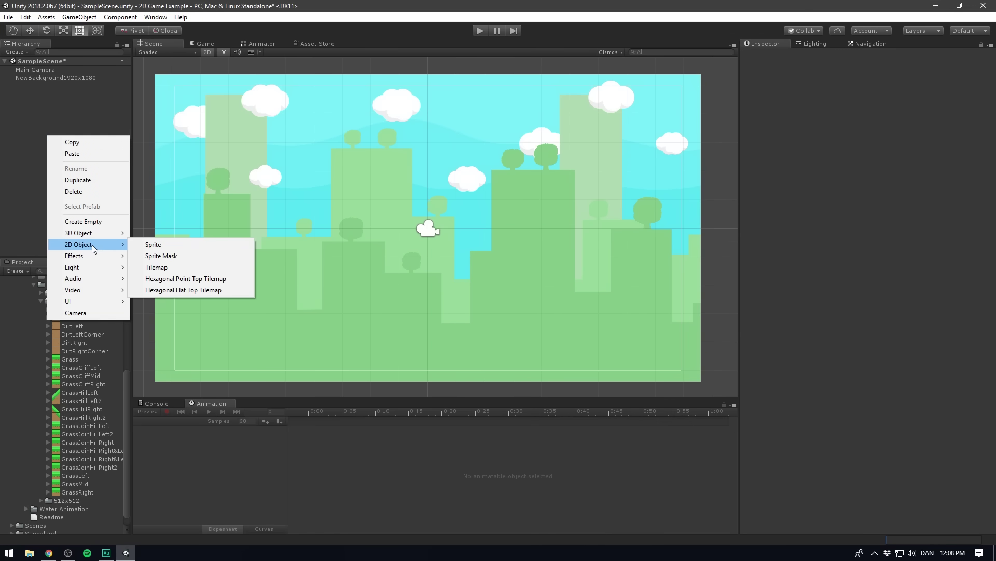
{"action": "left_click", "coordinate": [182, 268]}
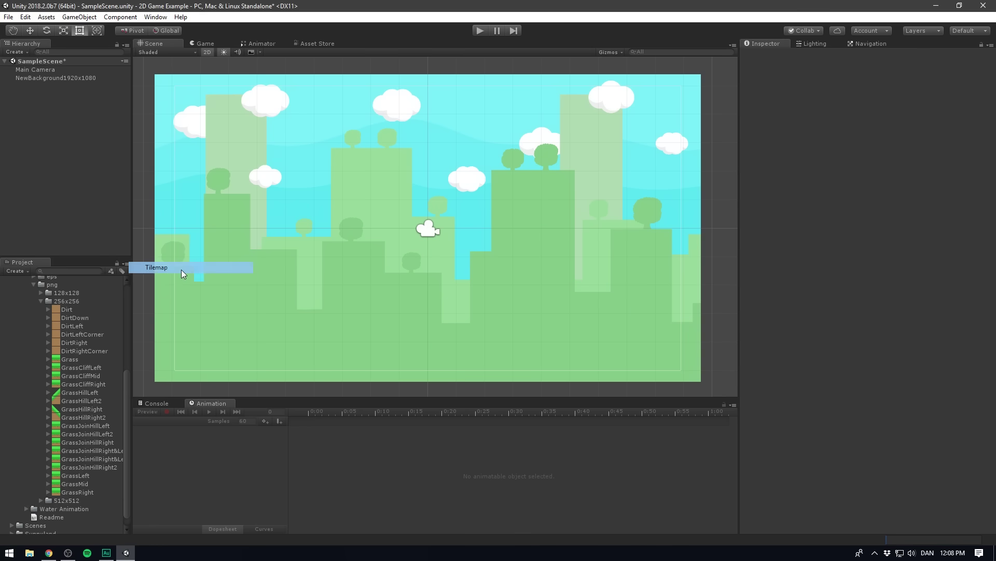
{"action": "left_click", "coordinate": [30, 85]}
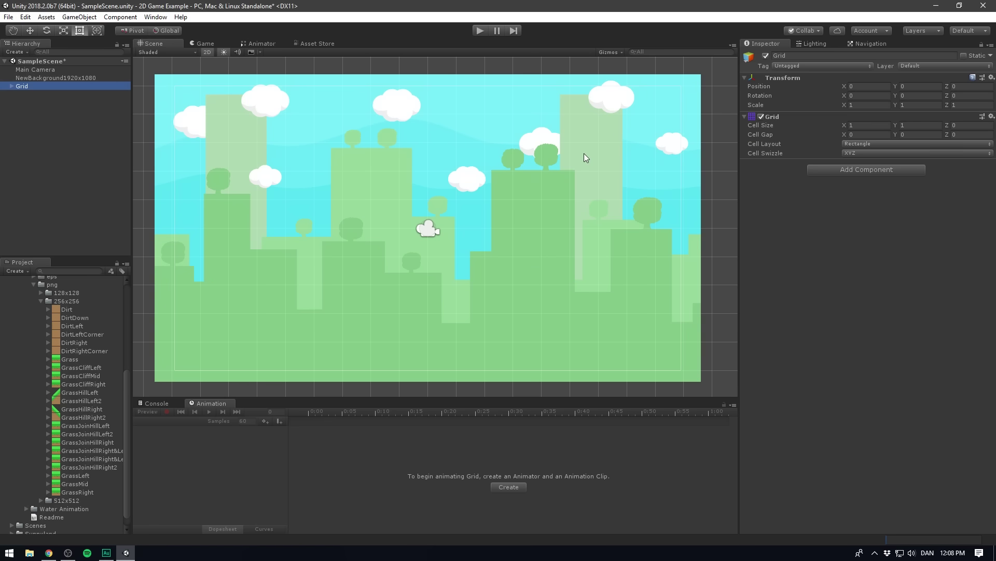
{"action": "left_click", "coordinate": [866, 126]}
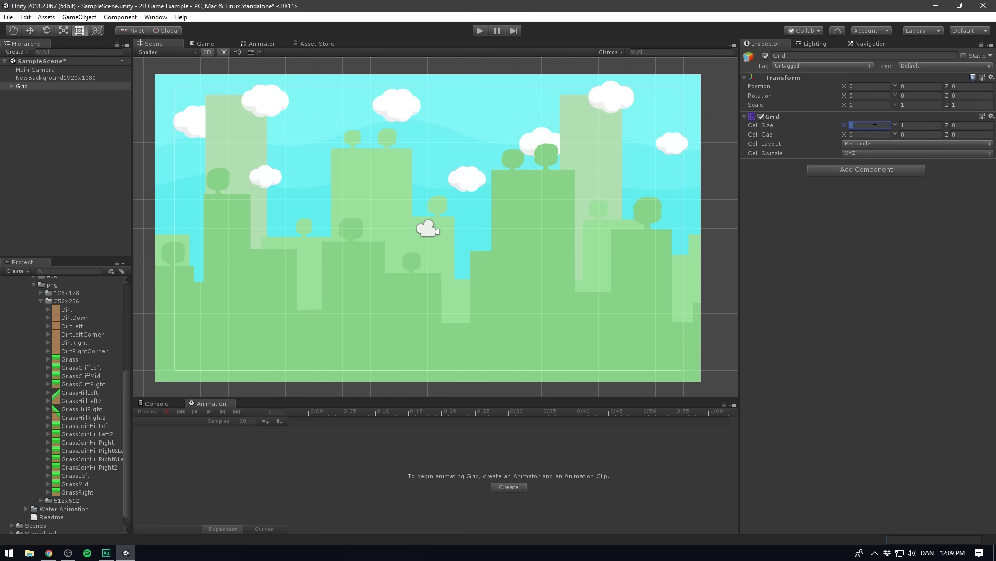
{"action": "type", "text": "2"}
{"action": "key", "text": "Tab"}
{"action": "type", "text": "2"}
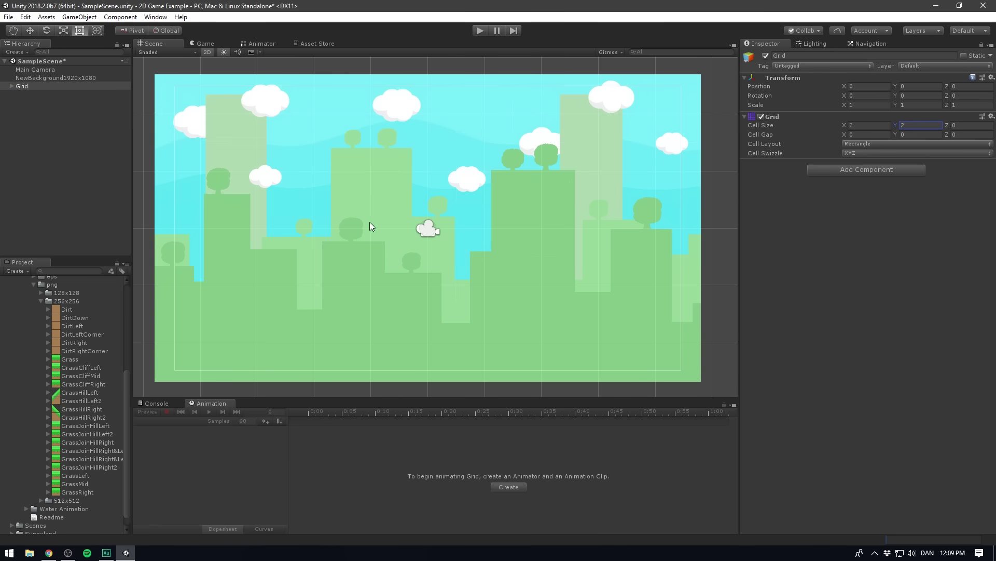
- Expand the Grid and select its child Tilemap object
{"action": "left_click", "coordinate": [12, 86]}
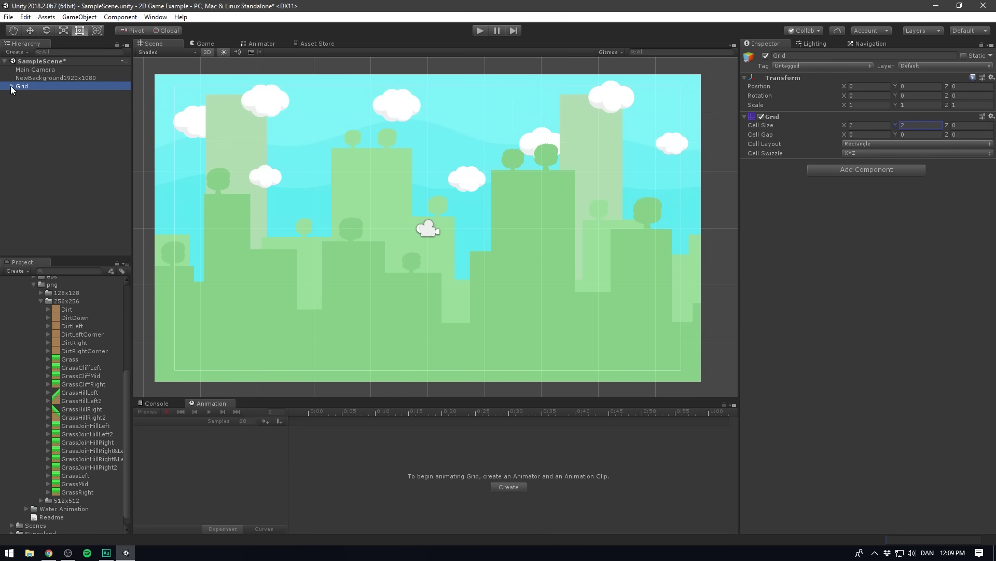
{"action": "left_click", "coordinate": [54, 95]}
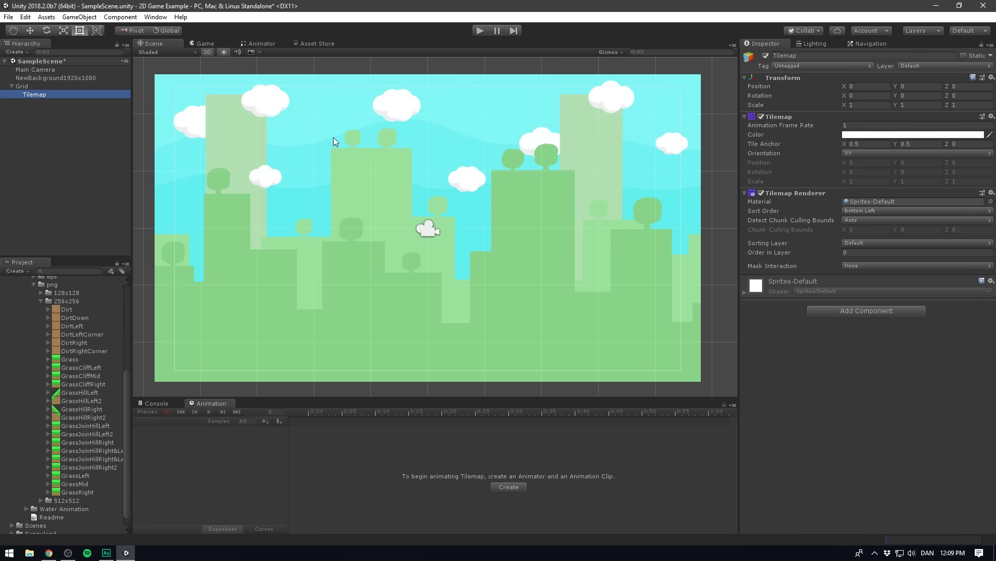
{"action": "left_click", "coordinate": [156, 18]}
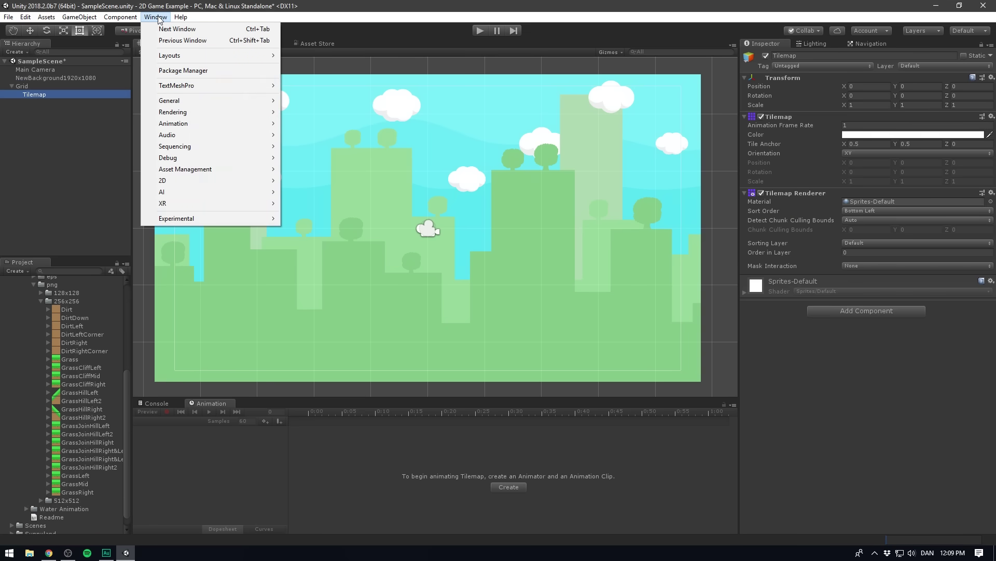
{"action": "mouse_move", "coordinate": [203, 180]}
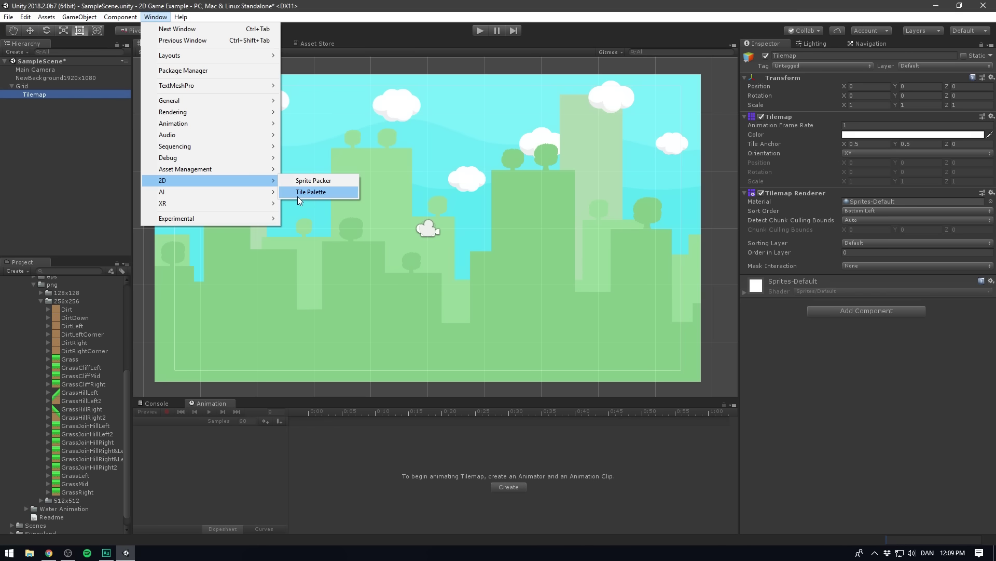
- Dock the Tile Palette beside the Scene view and create Grass Platform Palette saved in Assets
{"action": "left_click", "coordinate": [300, 193]}
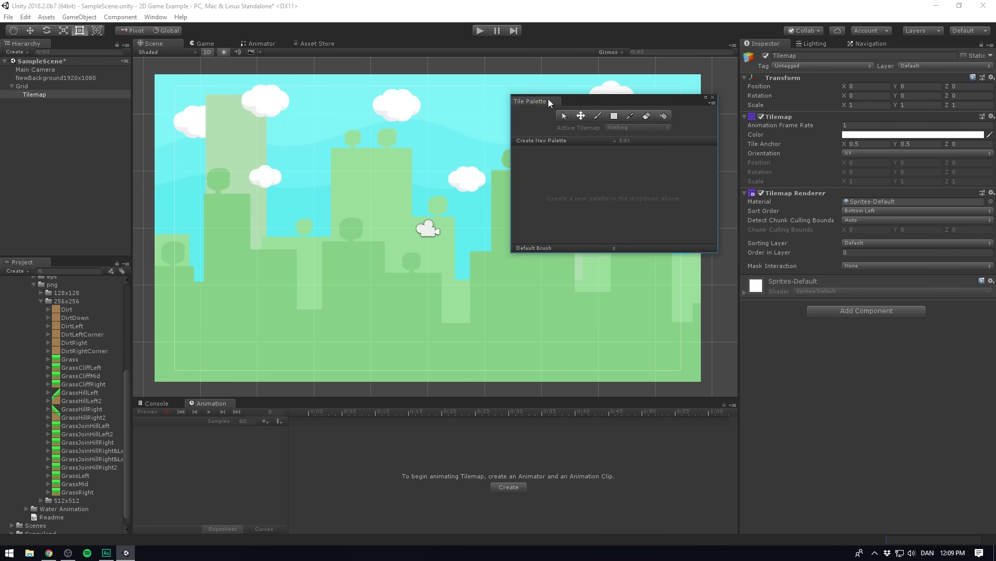
{"action": "left_click_drag", "start_coordinate": [531, 100], "coordinate": [688, 119]}
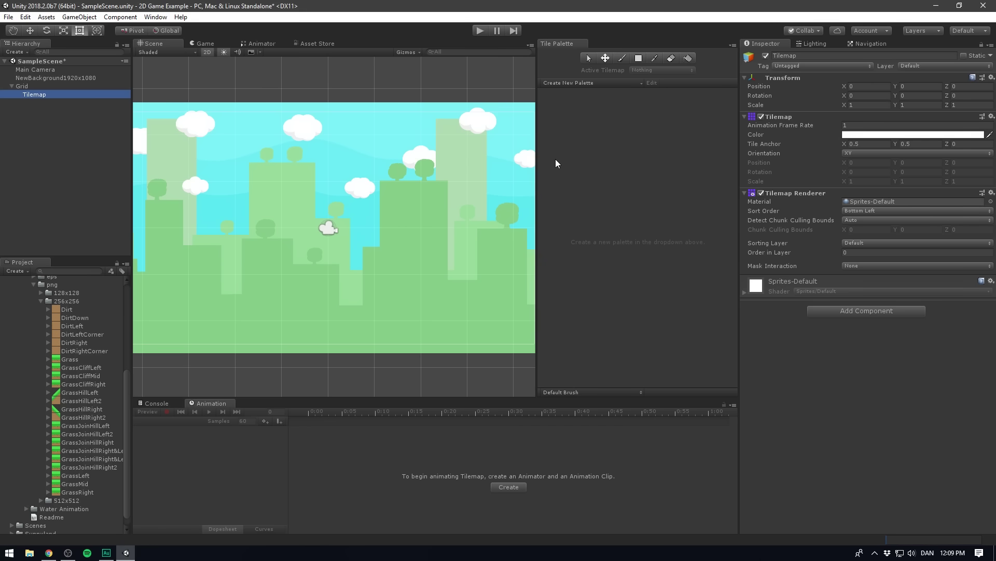
{"action": "left_click", "coordinate": [605, 83]}
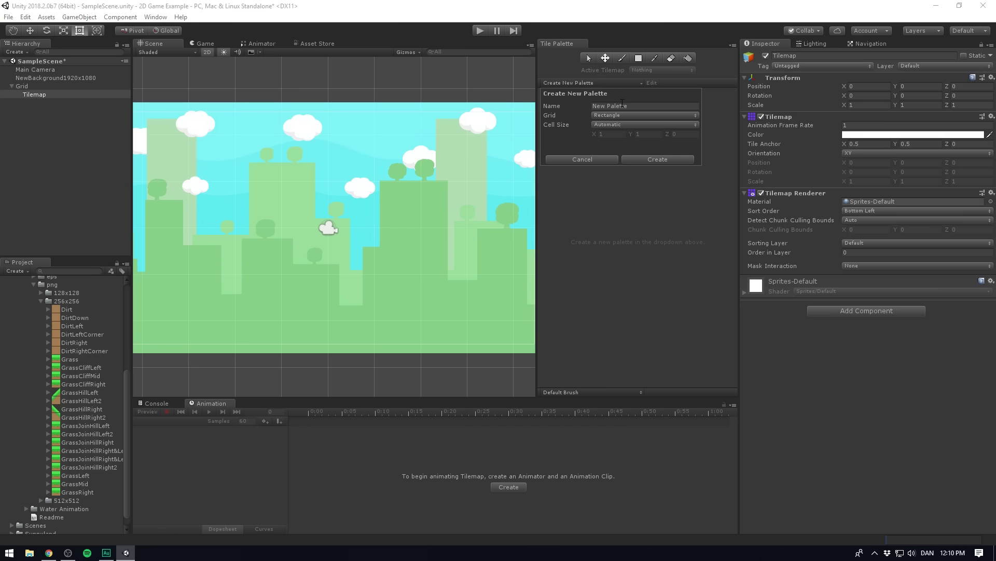
{"action": "type", "text": "Grass Pl"}
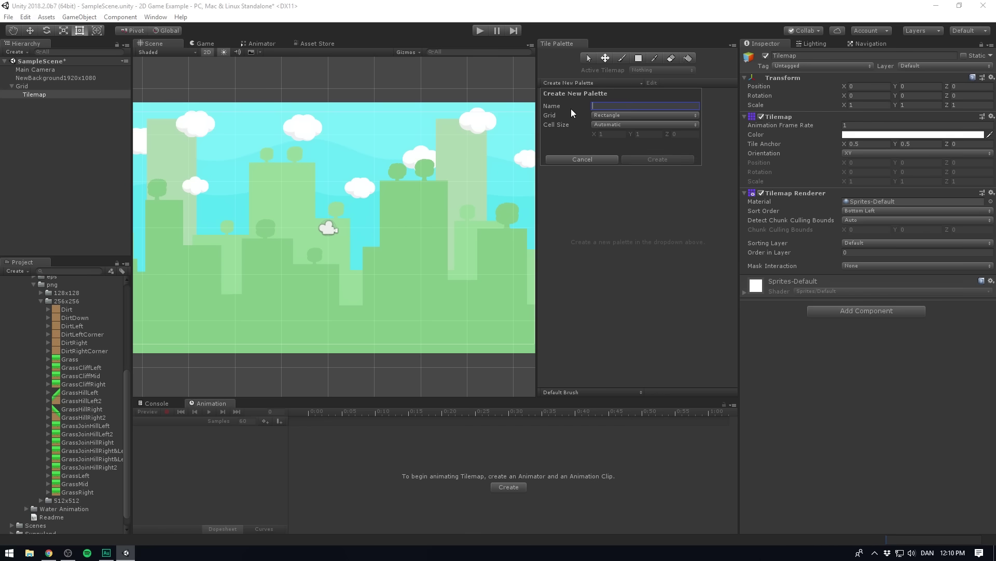
{"action": "type", "text": "atform Palette"}
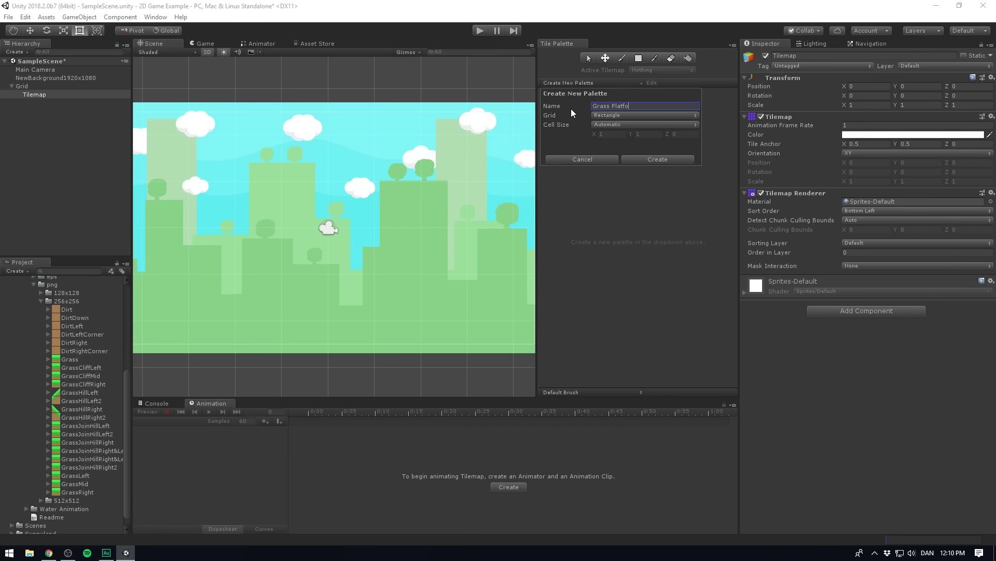
{"action": "left_click", "coordinate": [667, 160]}
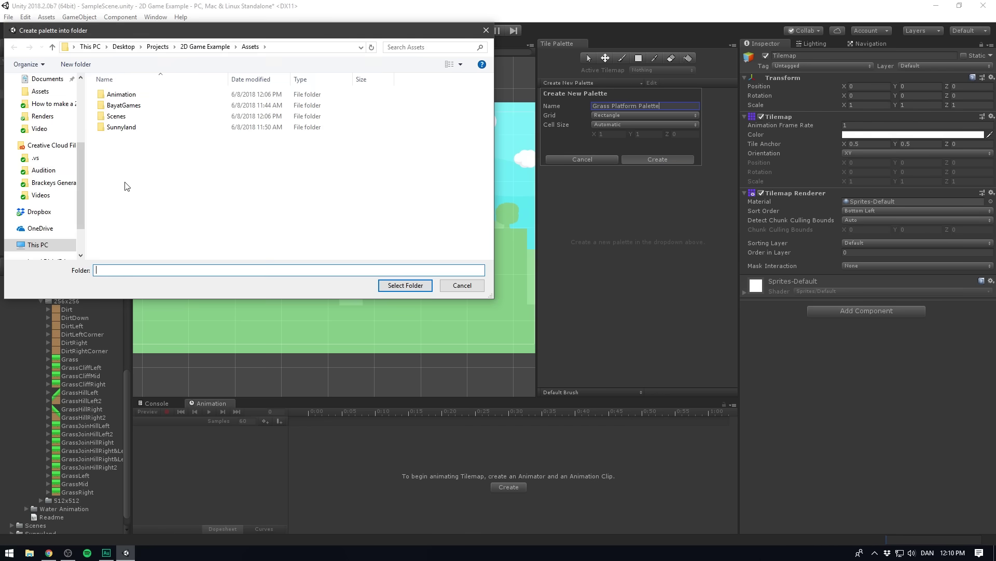
{"action": "left_click", "coordinate": [404, 285]}
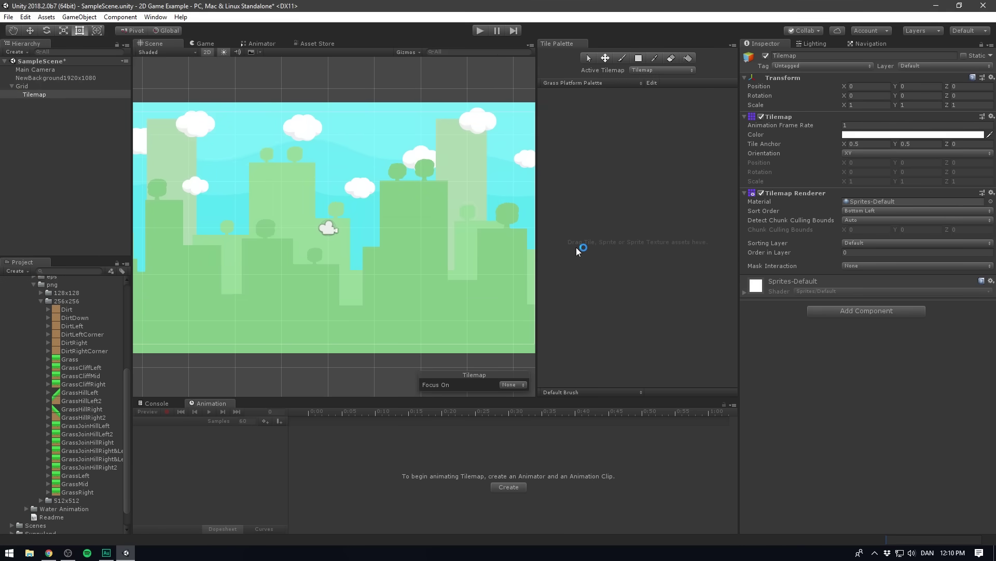
- Select all 23 grass and dirt textures and drop them onto the palette
{"action": "left_click", "coordinate": [82, 310]}
{"action": "left_click", "coordinate": [77, 492], "text": "shift"}
{"action": "left_click_drag", "start_coordinate": [86, 389], "coordinate": [615, 176]}
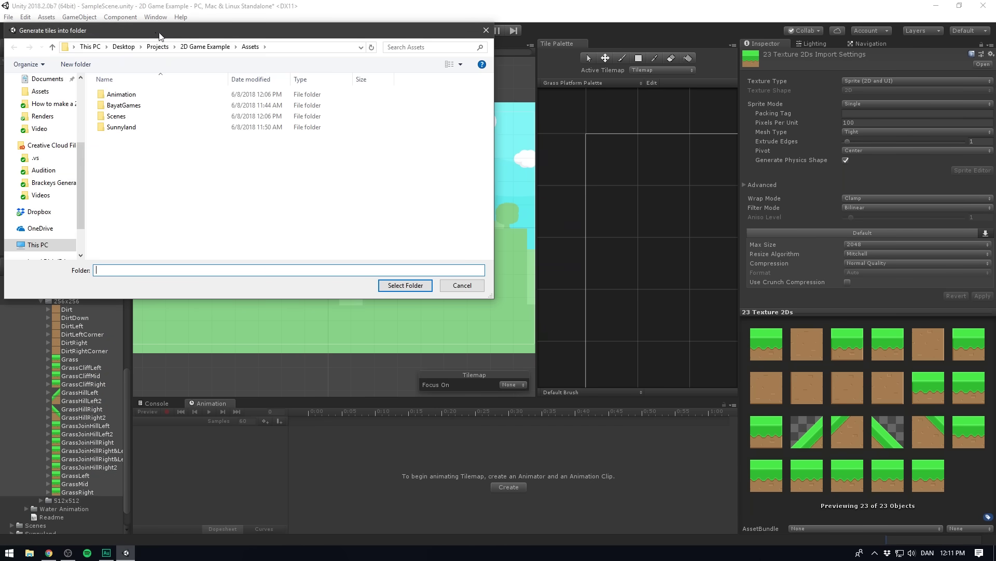
- Create a new Tiles folder and generate the tile assets into it
{"action": "left_click_drag", "start_coordinate": [157, 36], "coordinate": [212, 39]}
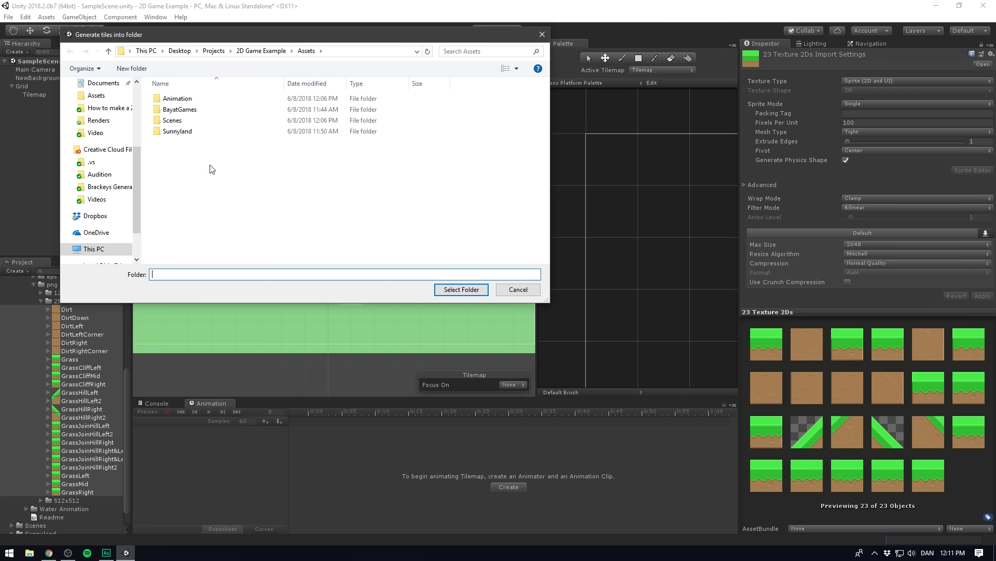
{"action": "right_click", "coordinate": [195, 188]}
{"action": "mouse_move", "coordinate": [249, 308]}
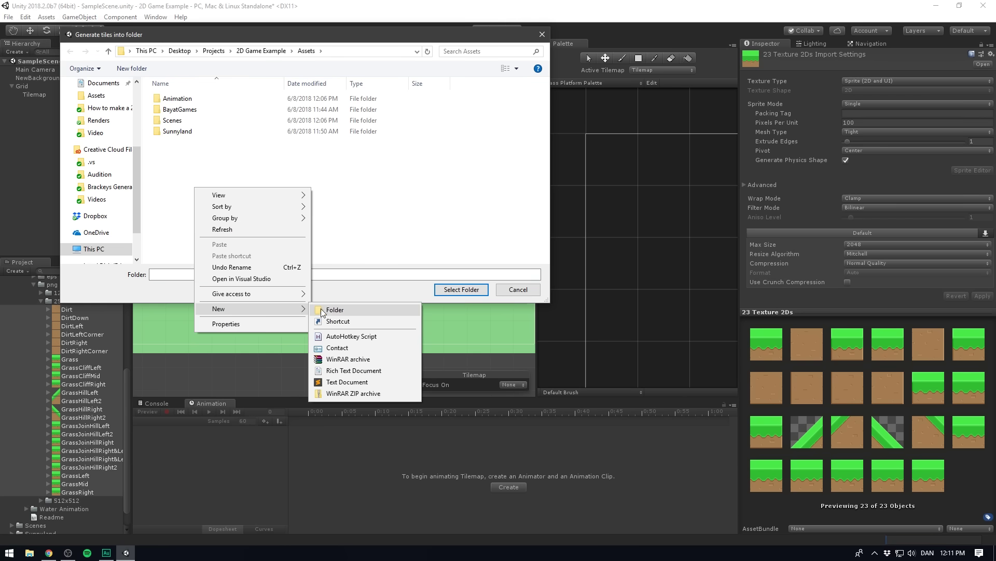
{"action": "left_click", "coordinate": [333, 311]}
{"action": "type", "text": "Tiles"}
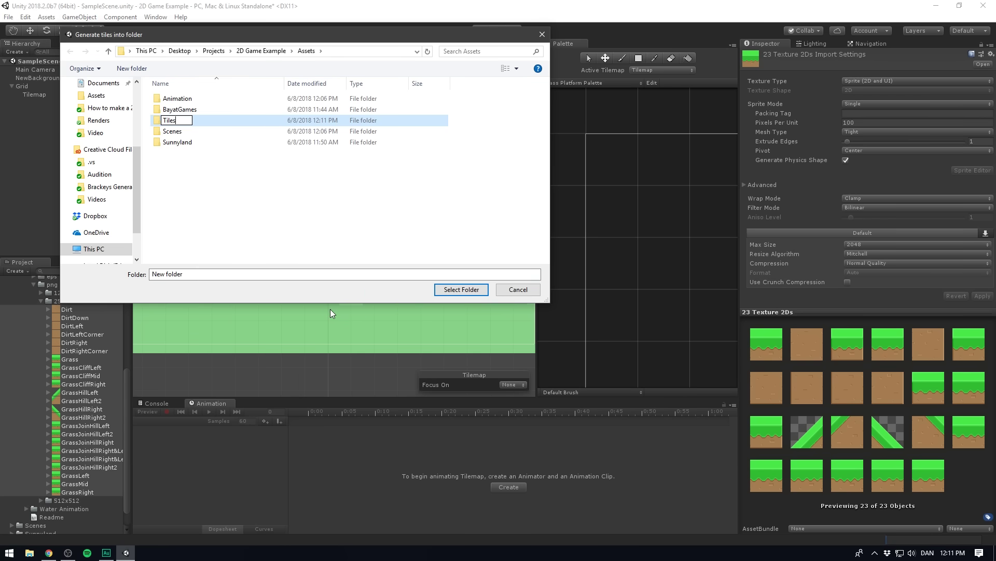
{"action": "key", "text": "Return"}
{"action": "left_click", "coordinate": [462, 289]}
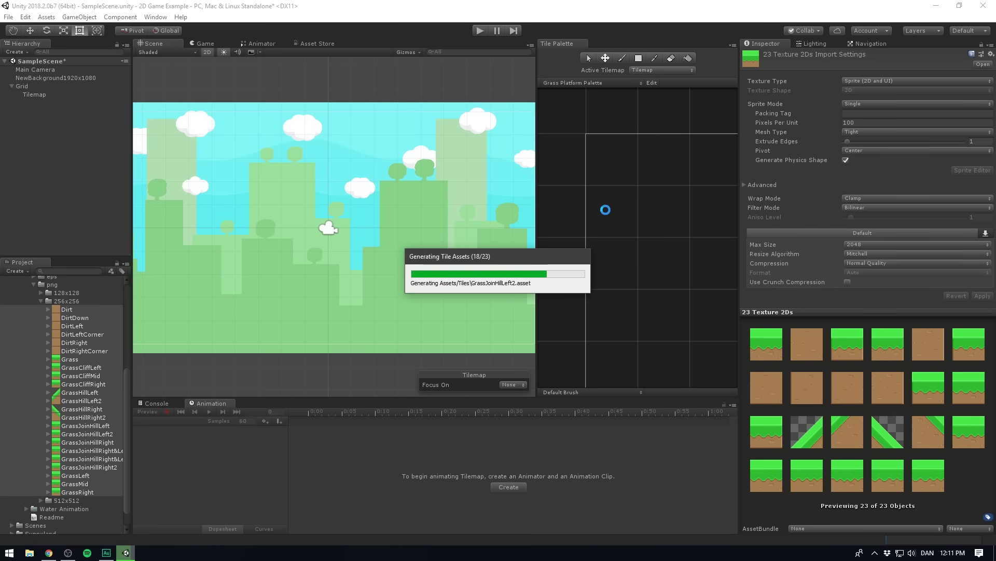
{"action": "scroll", "coordinate": [623, 179], "scroll_direction": "up", "scroll_amount": 1}
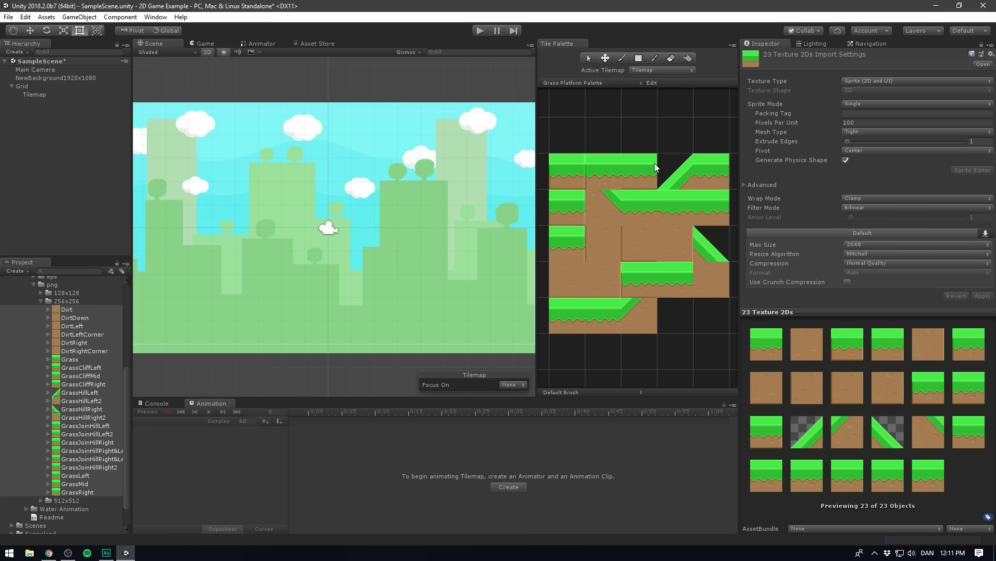
- Paint the top-left grass tile at three spots: two in the upper-left sky, one lower near centre
{"action": "left_click", "coordinate": [557, 169]}
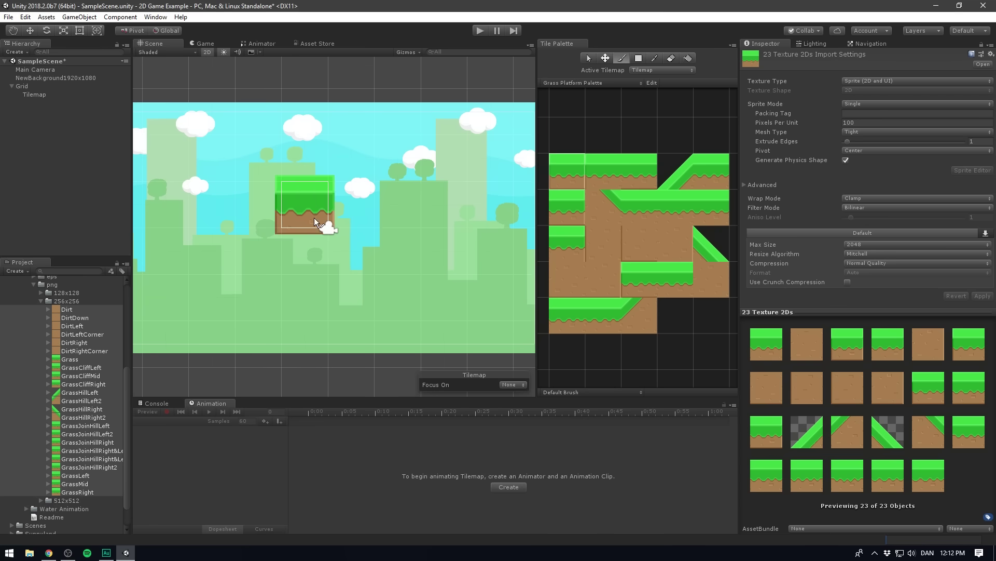
{"action": "left_click", "coordinate": [269, 165]}
{"action": "left_click", "coordinate": [358, 164]}
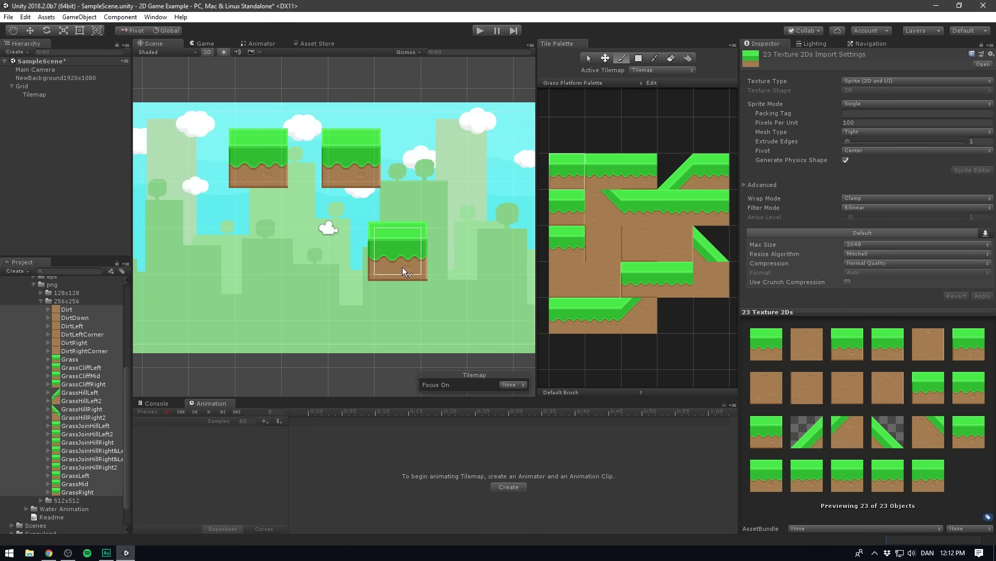
{"action": "left_click", "coordinate": [402, 268]}
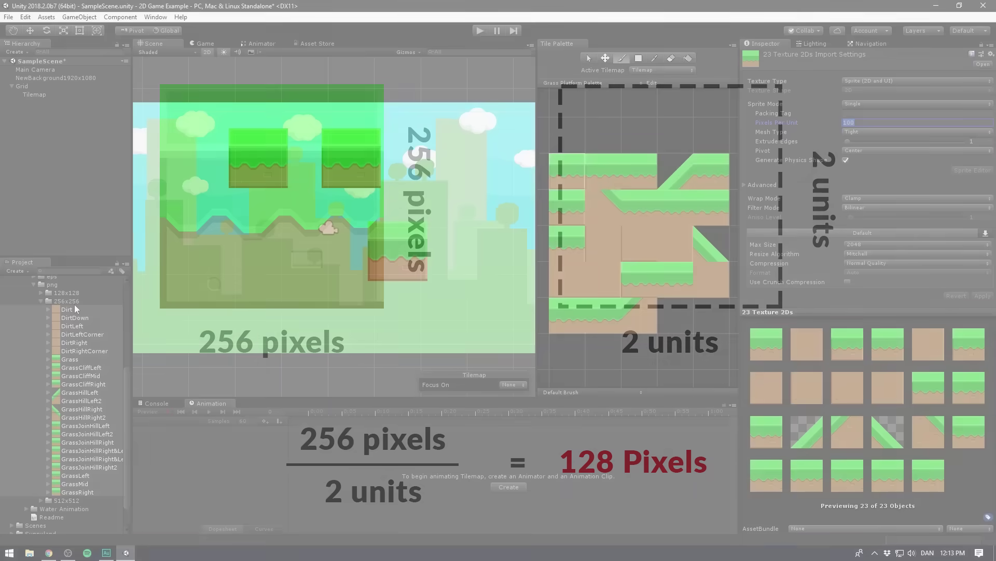
{"action": "type", "text": "128"}
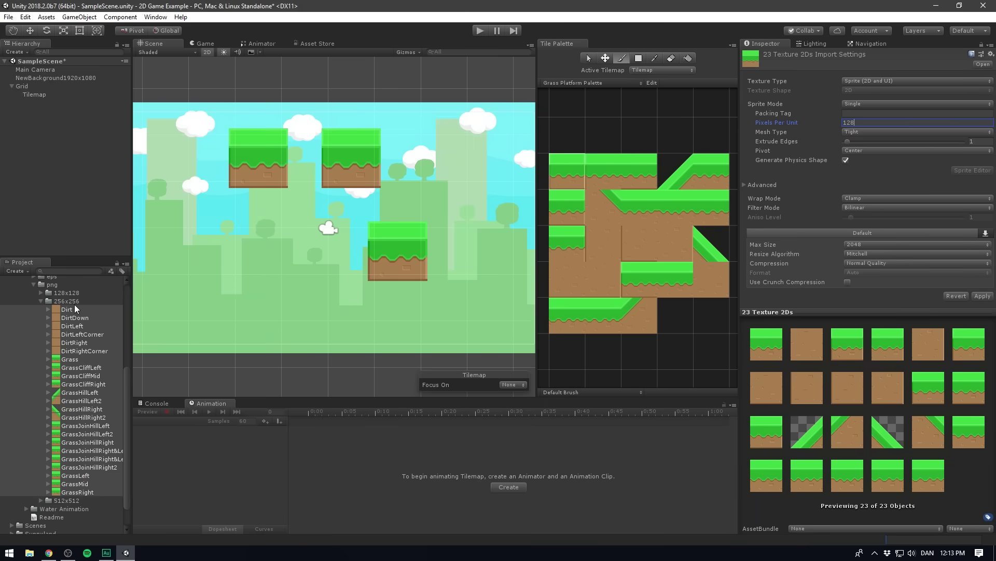
- Apply 128 Pixels Per Unit to the 23 selected grass and dirt textures
{"action": "left_click", "coordinate": [982, 296]}
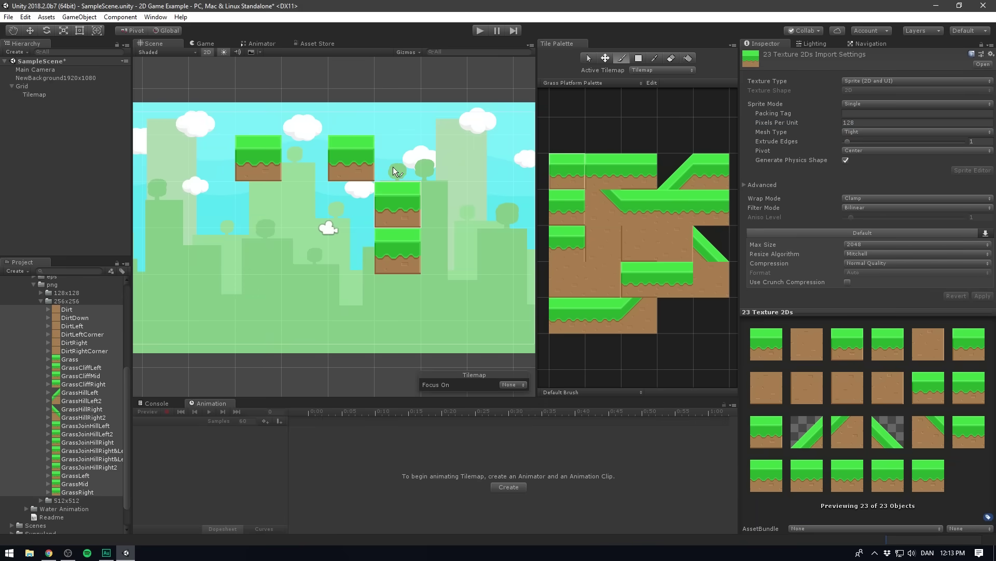